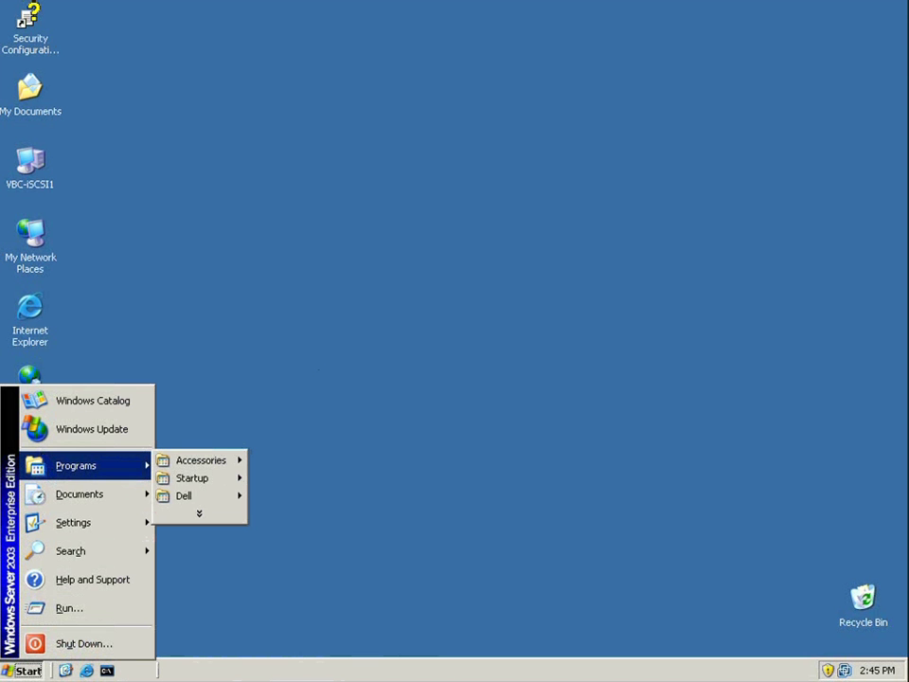
Navigate the Start menu to Programs > Dell > MD Storage Manager
mouse_move(218, 499)
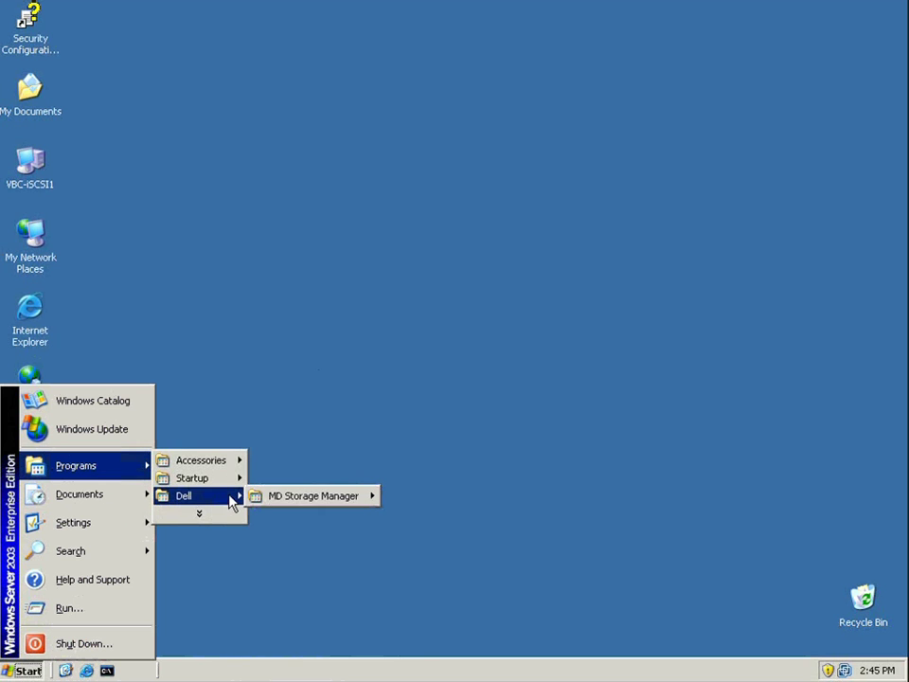
mouse_move(315, 493)
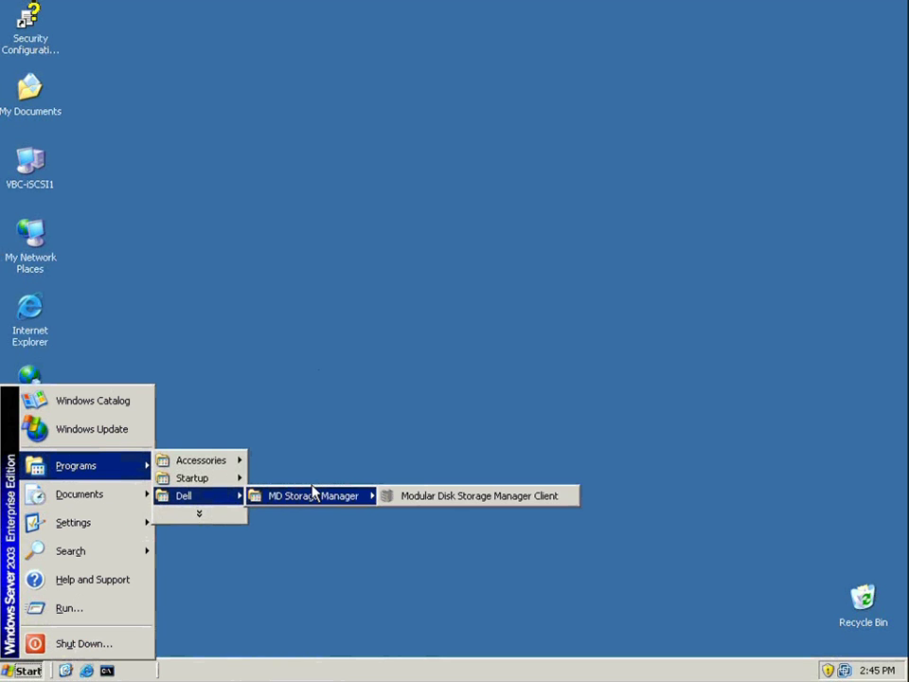
Launch the Storage Manager Client, close the Initial Setup Tasks list, and show the Configure page
left_click(427, 496)
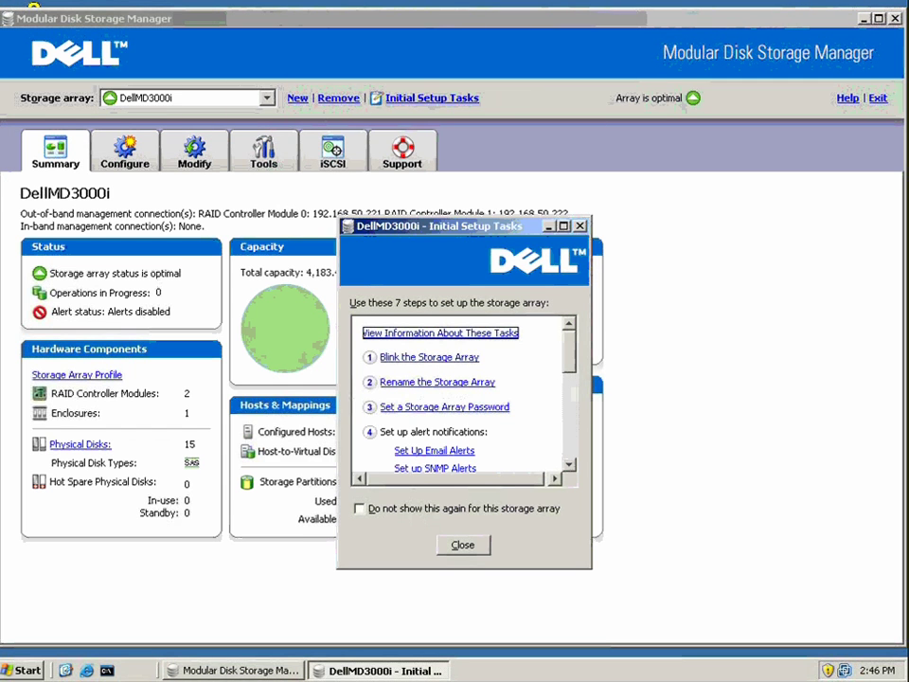
left_click_drag(566, 372, 571, 478)
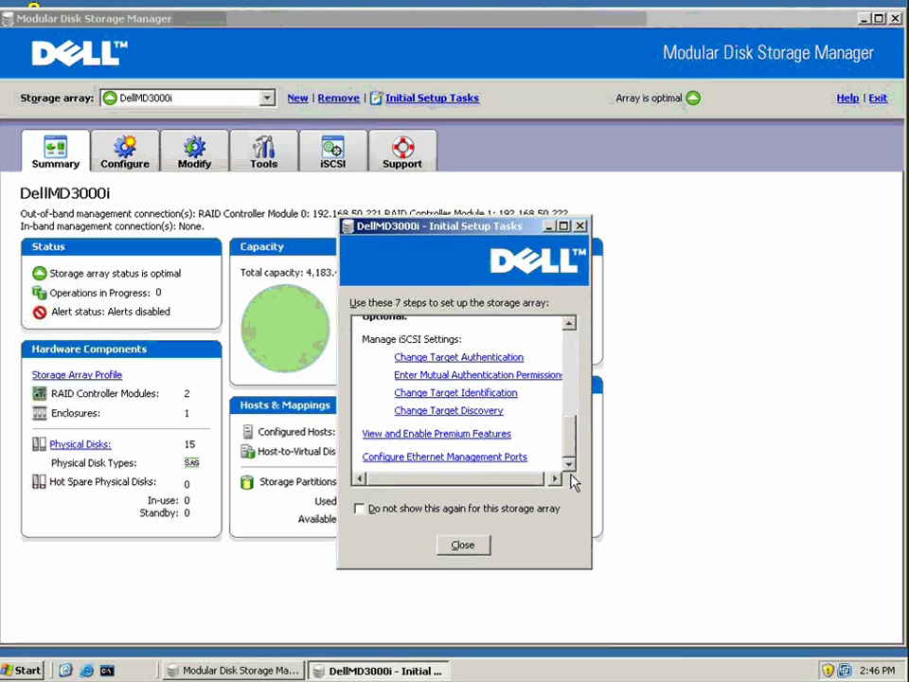
left_click(478, 548)
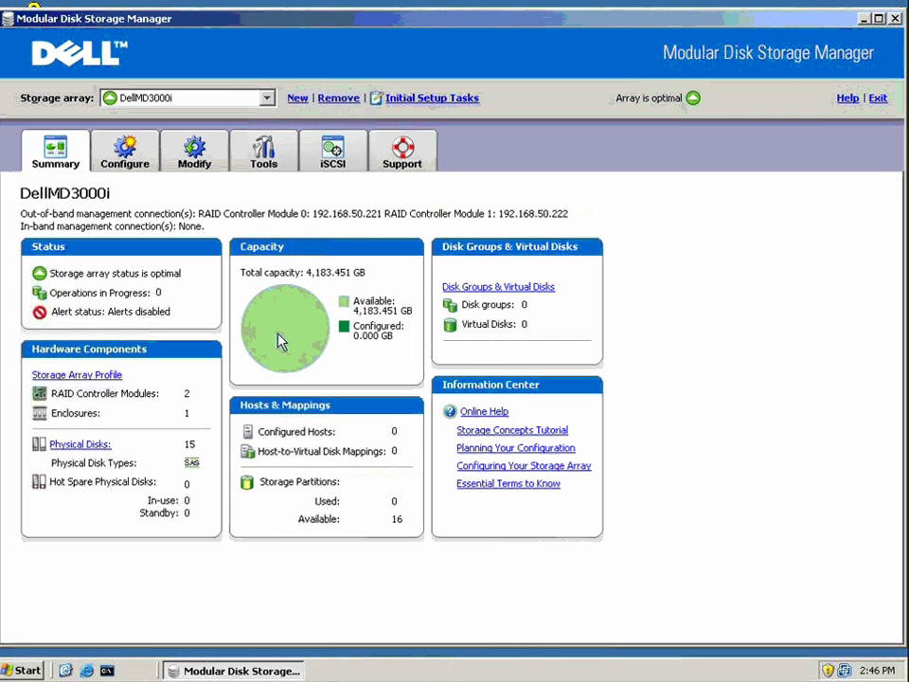
left_click(127, 153)
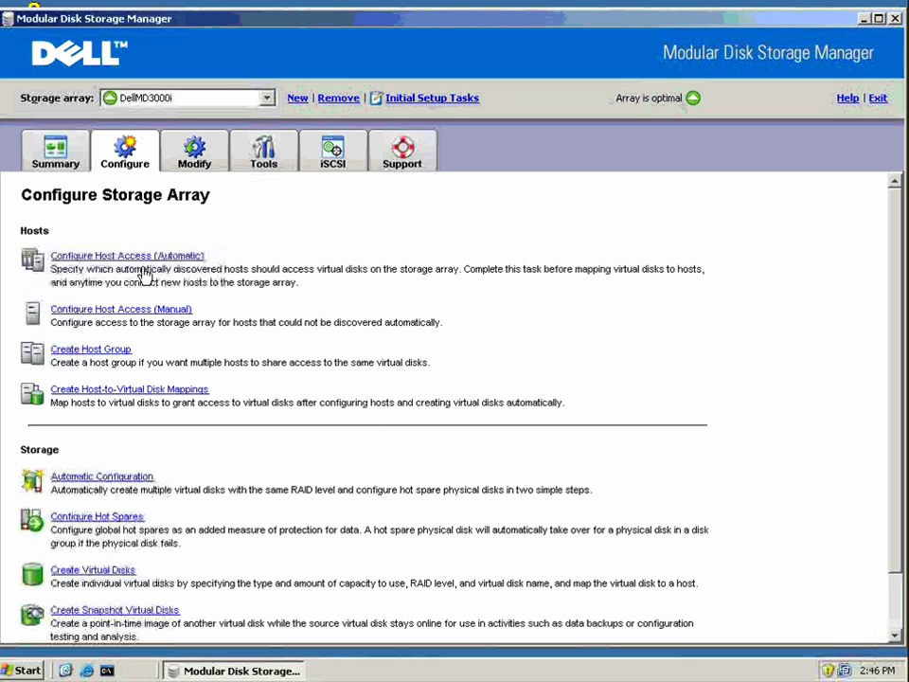
Define host VBC_iSCSI1 manually with host type Windows 2000/Server 2003/Server 2008 Non-Clustered
left_click(139, 311)
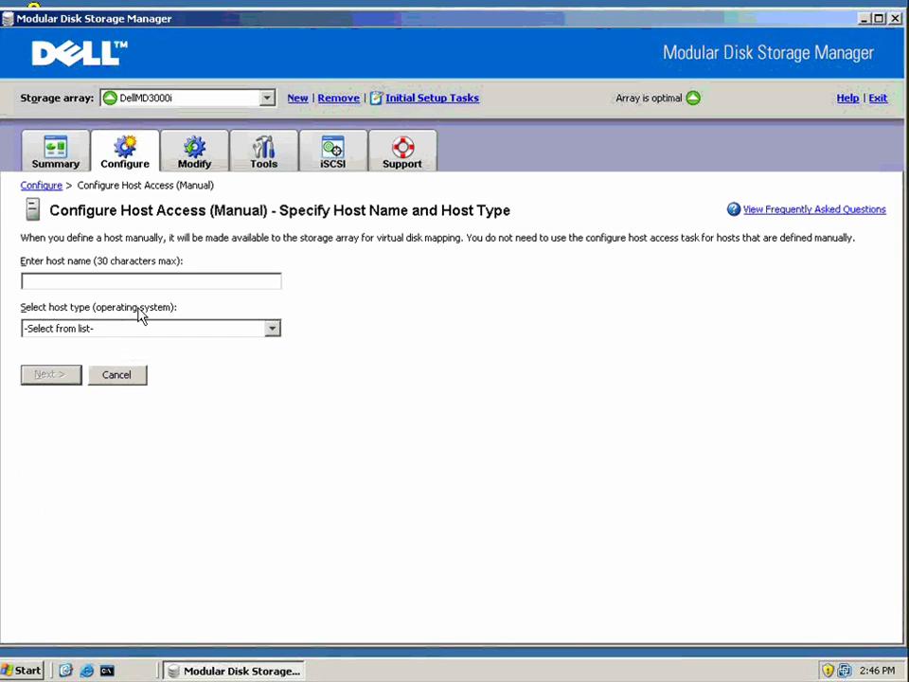
type("VBC_iSCSI1")
left_click(272, 330)
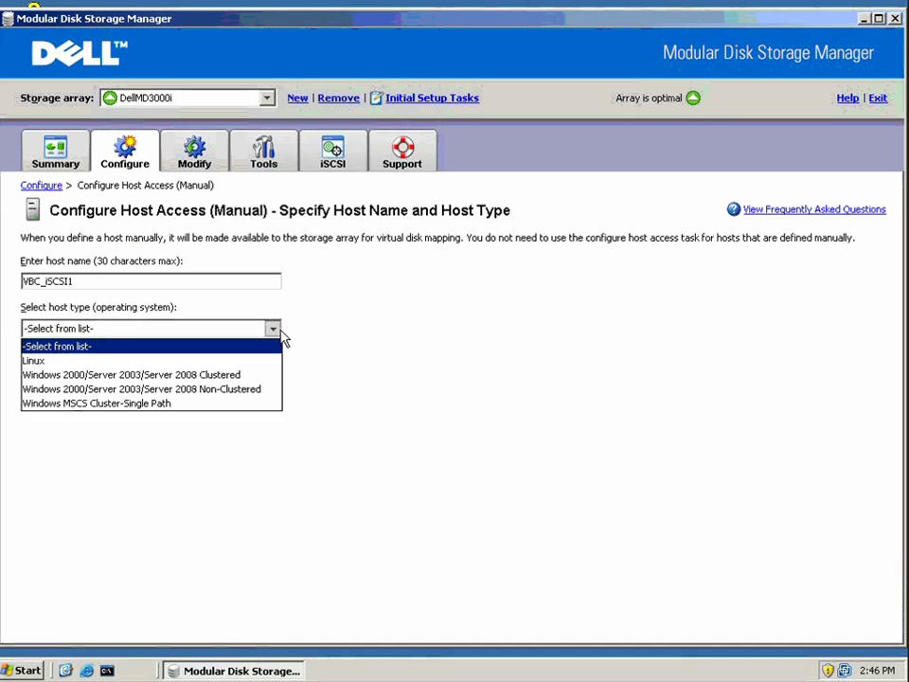
left_click(277, 334)
left_click(274, 333)
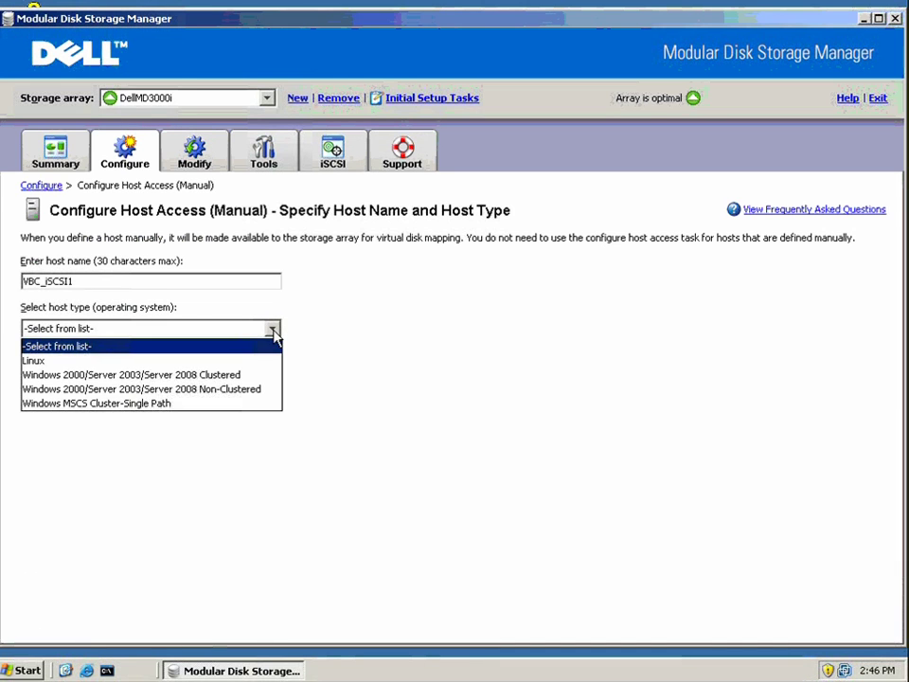
left_click(245, 398)
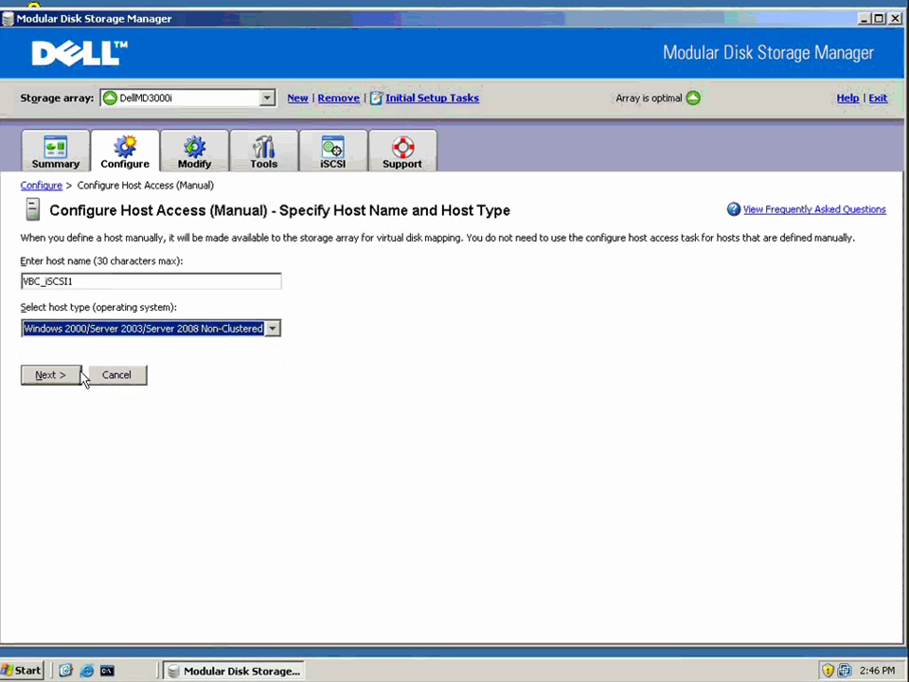
left_click(50, 375)
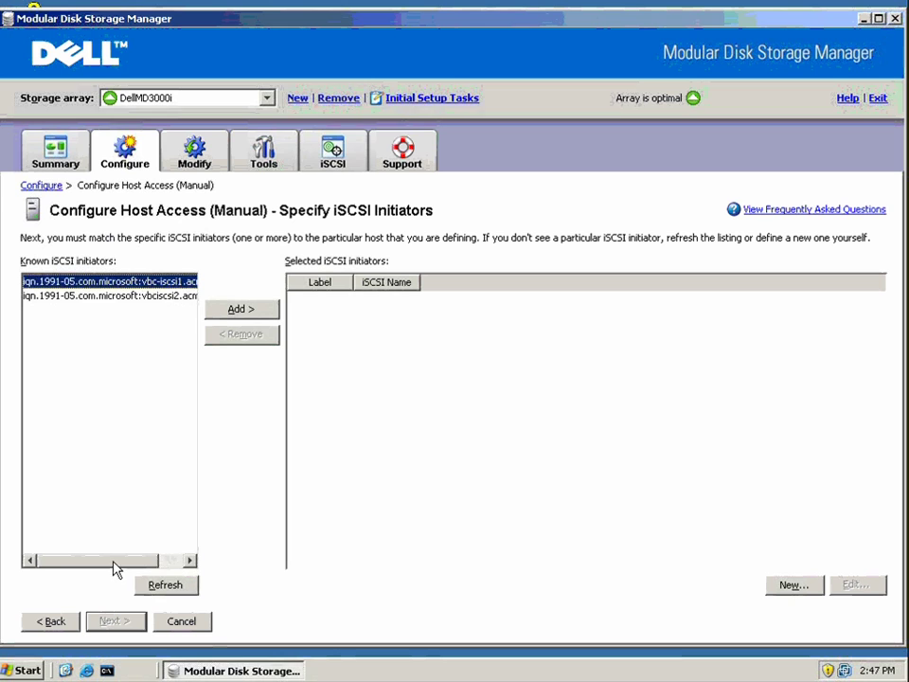
Add the vbc-iscsi1 initiator, keep the host unshared, finish, and decline defining another host
left_click_drag(114, 567, 134, 569)
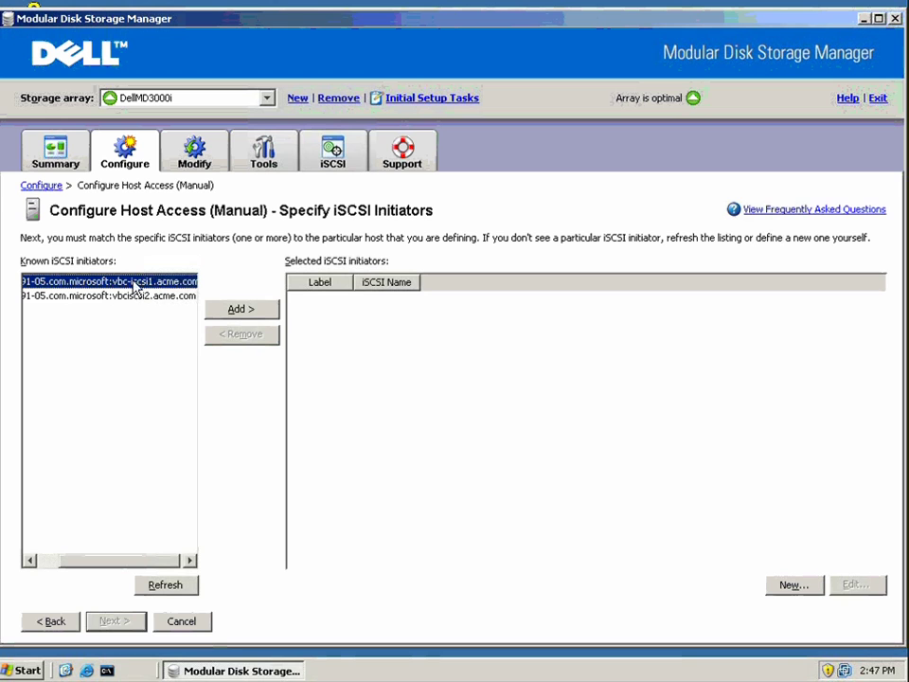
left_click(245, 313)
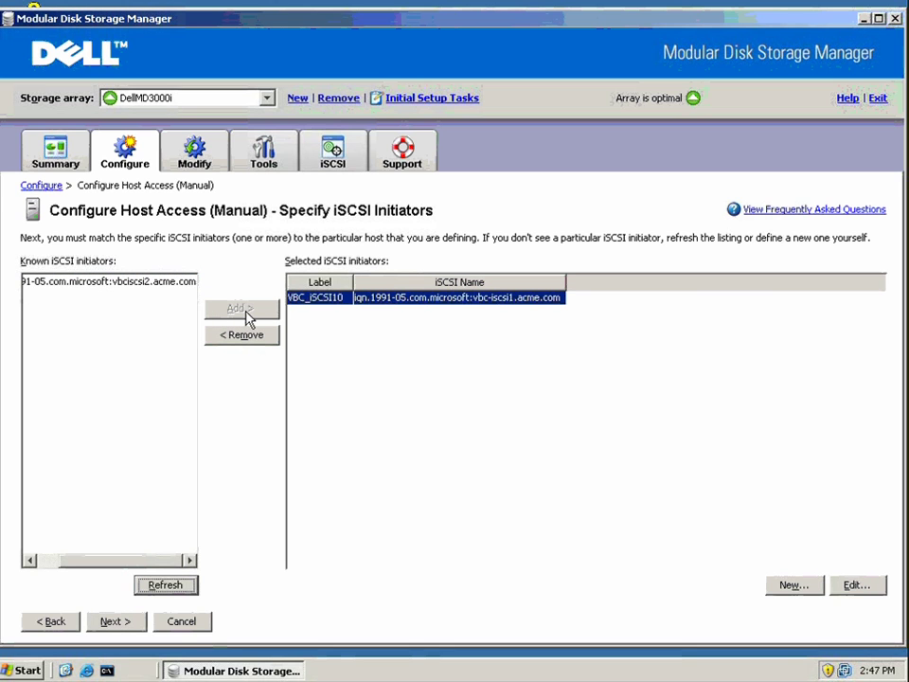
left_click(124, 625)
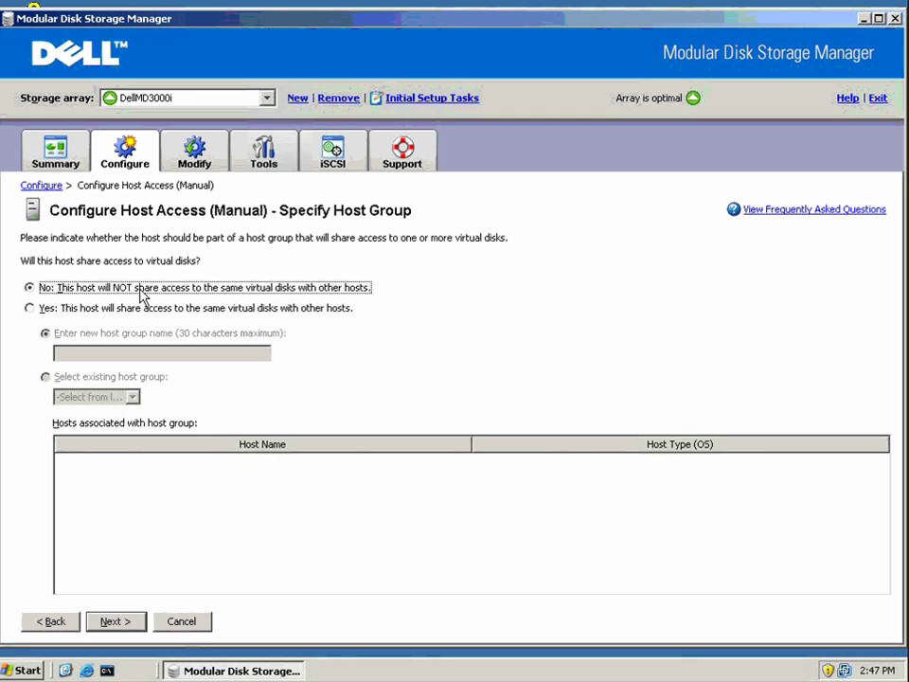
left_click(119, 622)
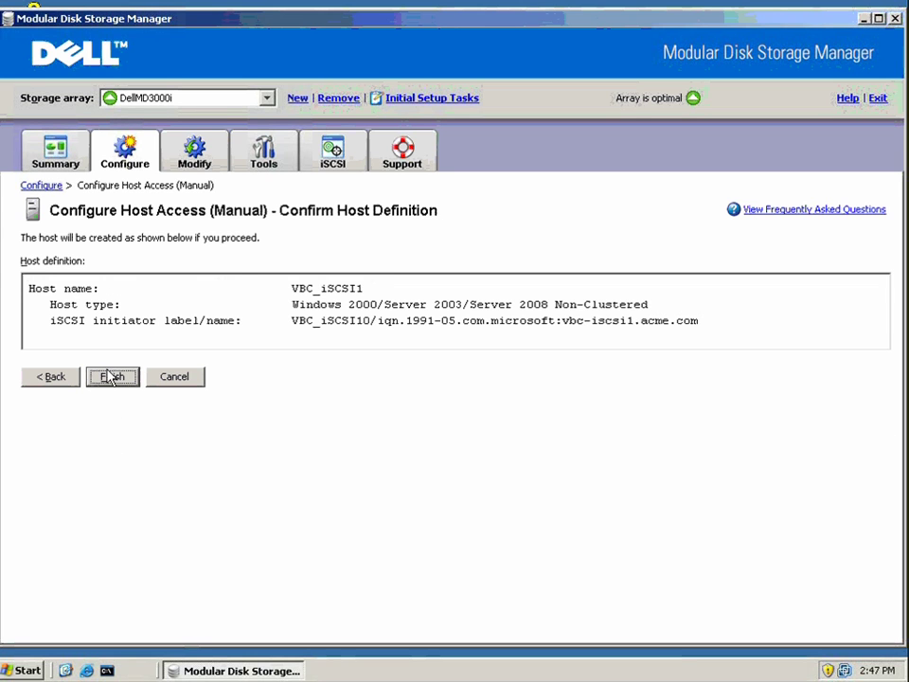
left_click(108, 377)
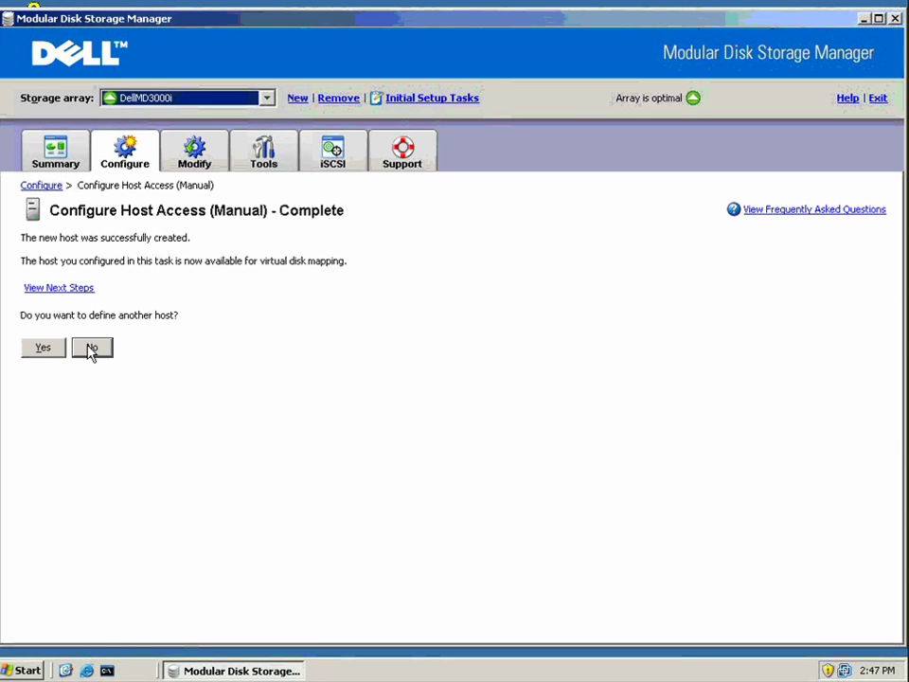
left_click(91, 348)
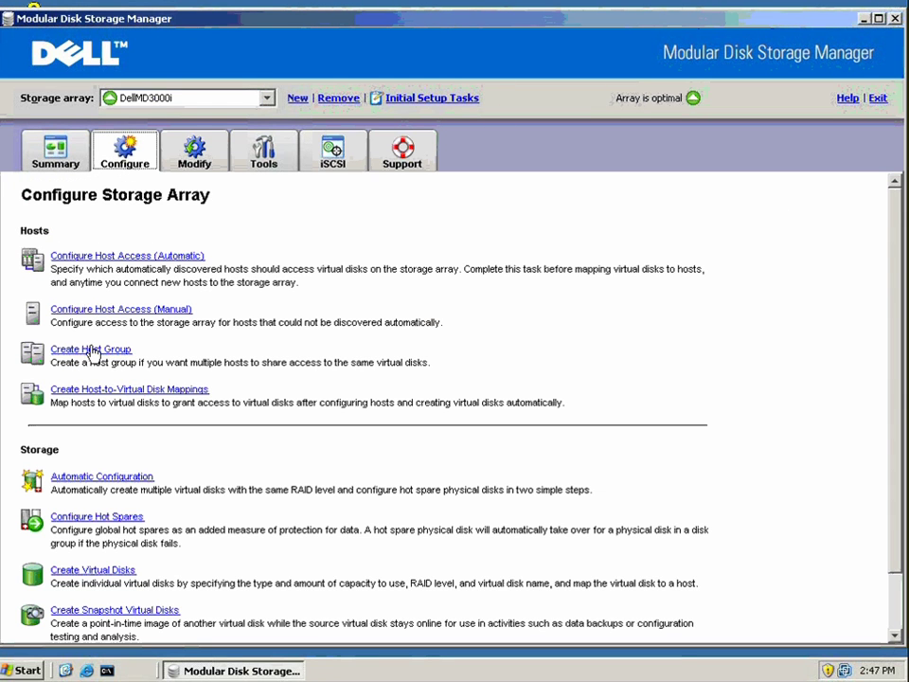
Manually assign the SAS disk in slot 14 as a standby hot spare
left_click(101, 519)
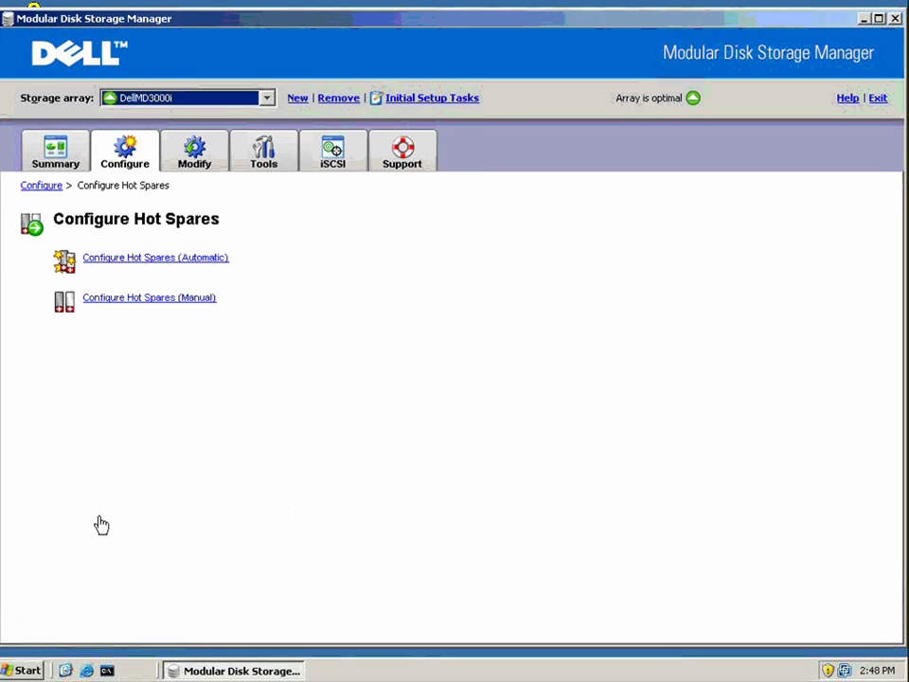
left_click(146, 299)
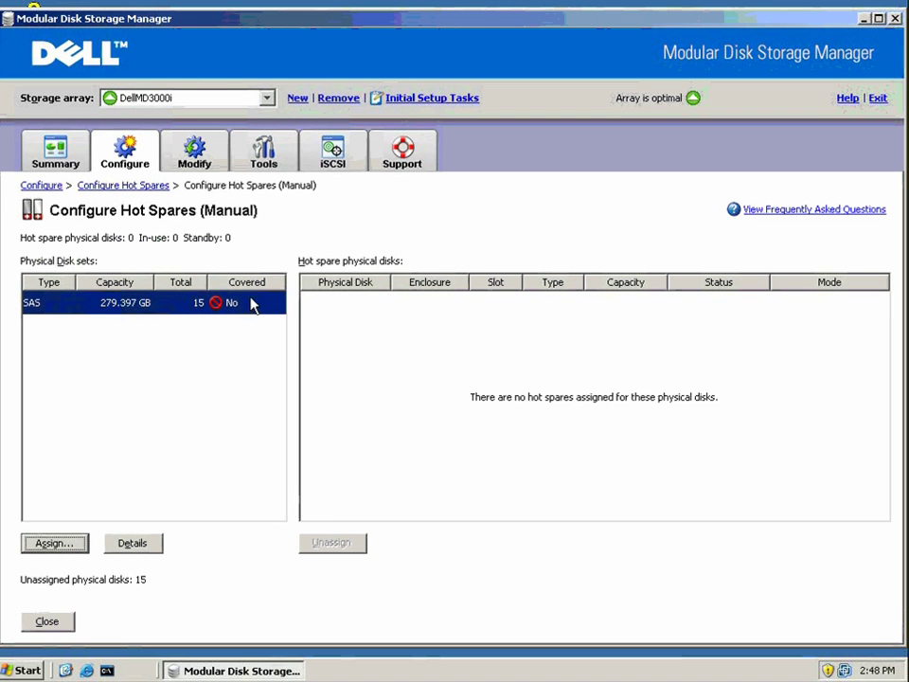
left_click(60, 542)
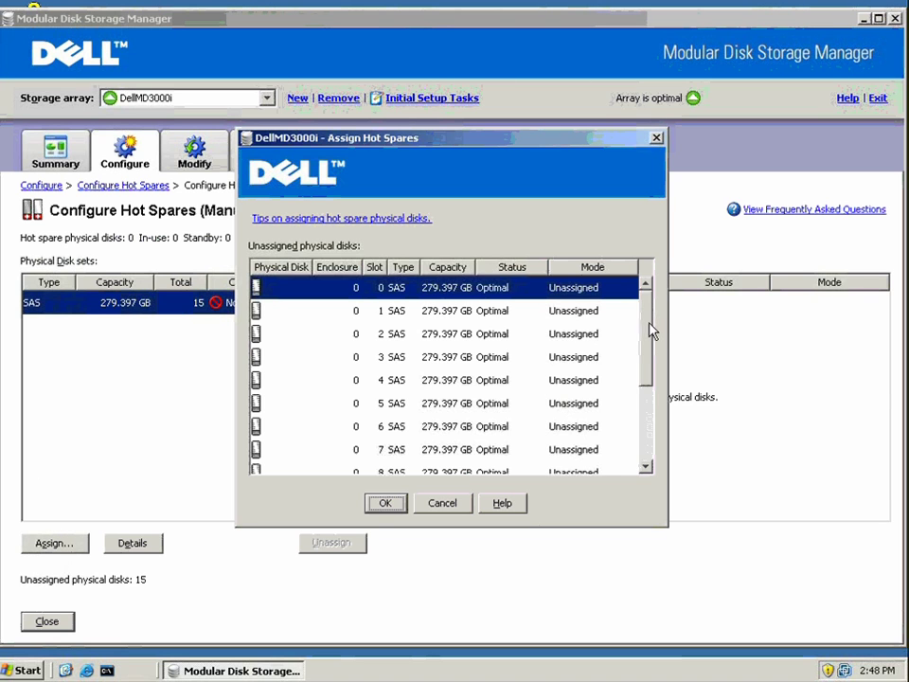
left_click_drag(651, 330, 651, 455)
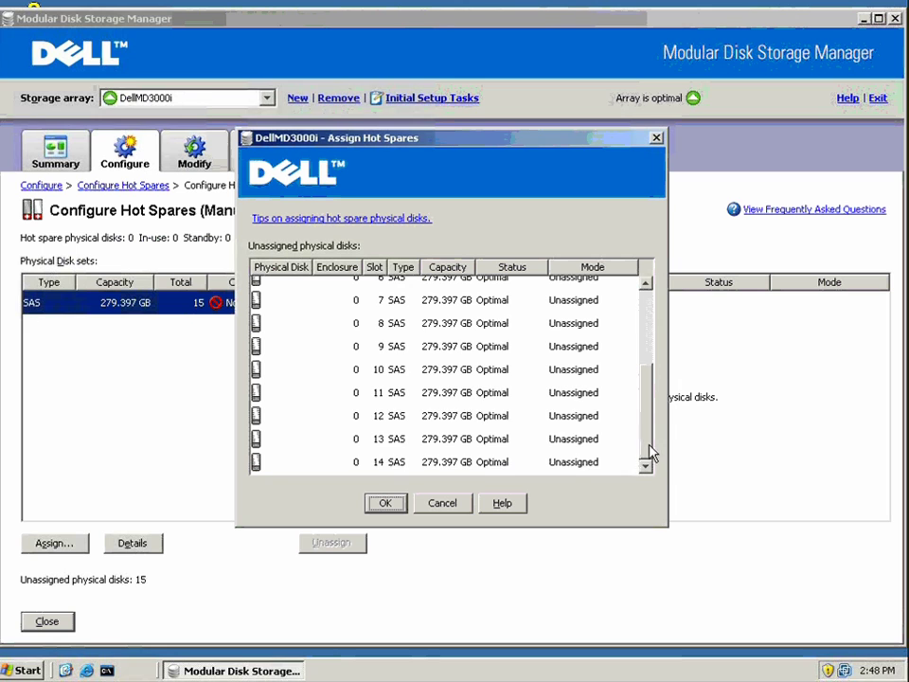
left_click(507, 462)
left_click(382, 504)
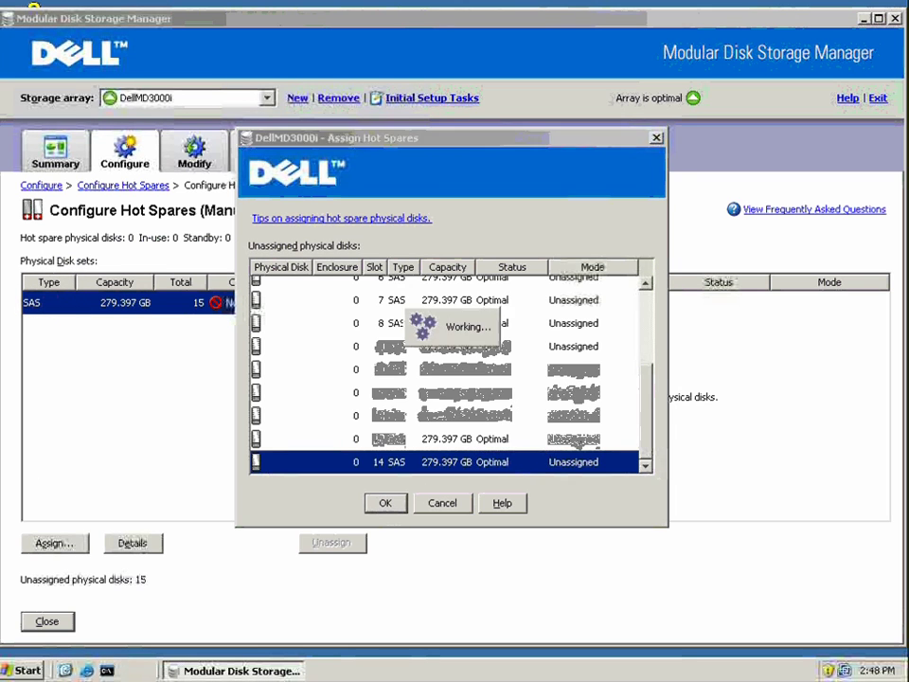
left_click(59, 624)
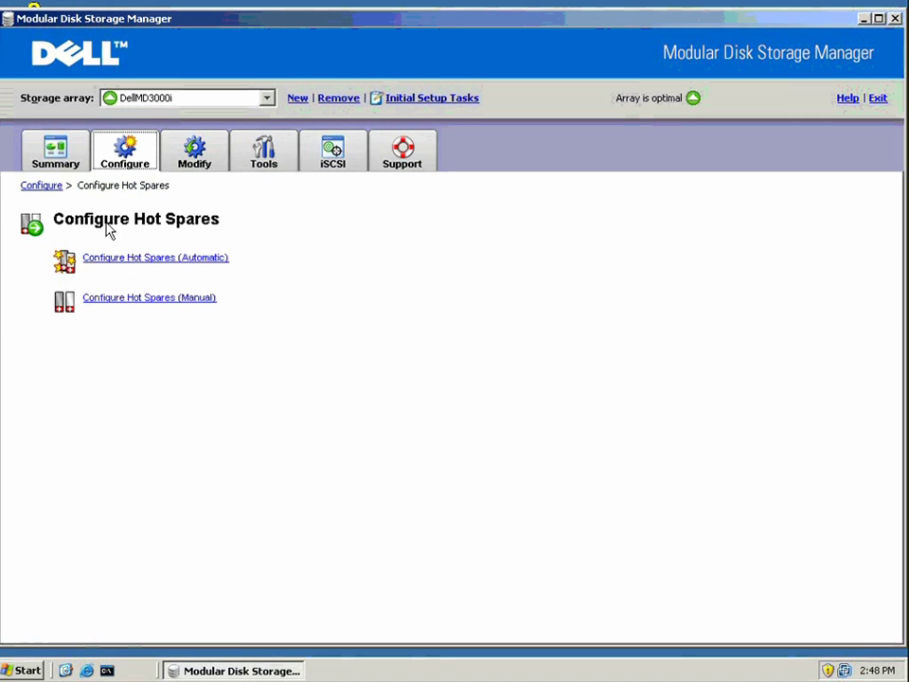
Start a new virtual disk on unconfigured capacity with Manual (Advanced) physical disk selection
left_click(127, 163)
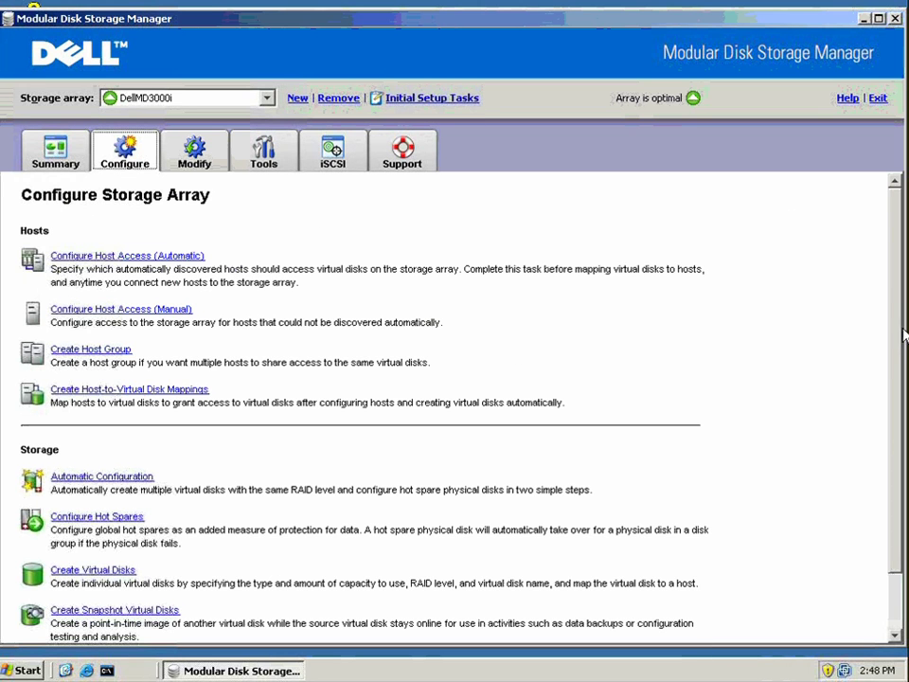
left_click_drag(895, 336, 903, 358)
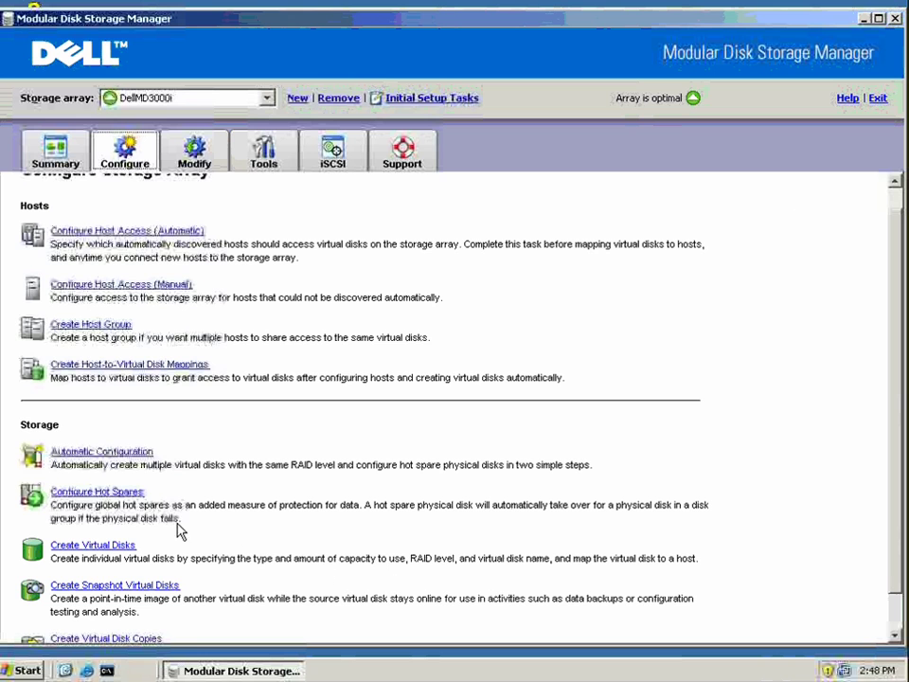
left_click(122, 547)
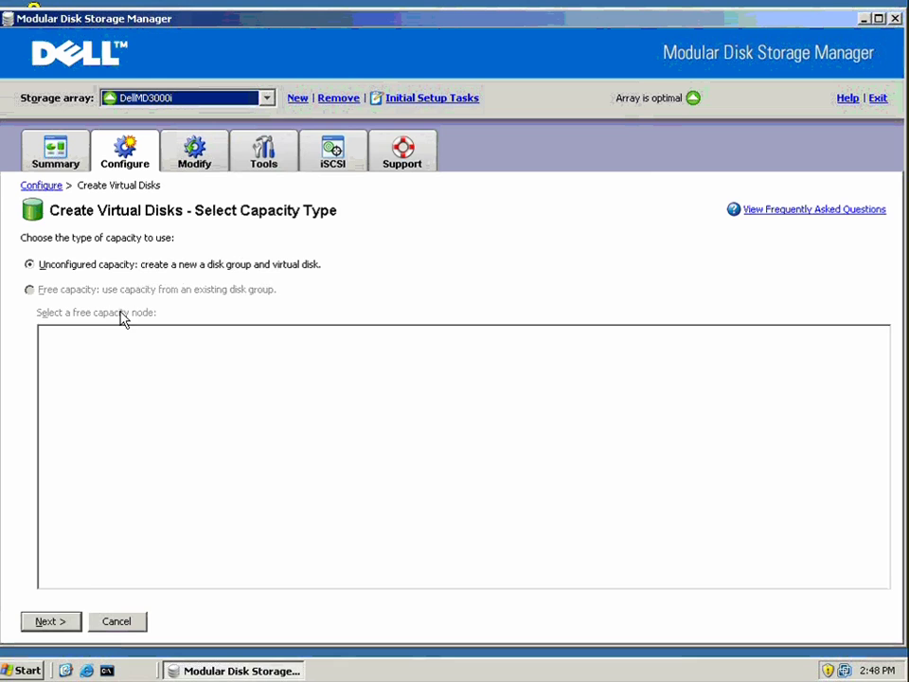
left_click(47, 621)
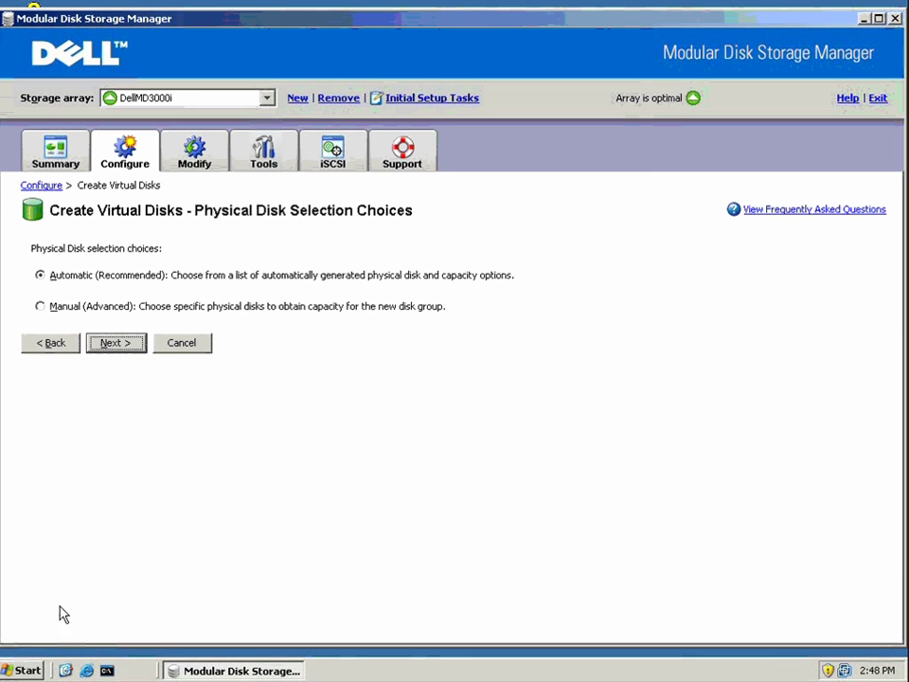
left_click(42, 307)
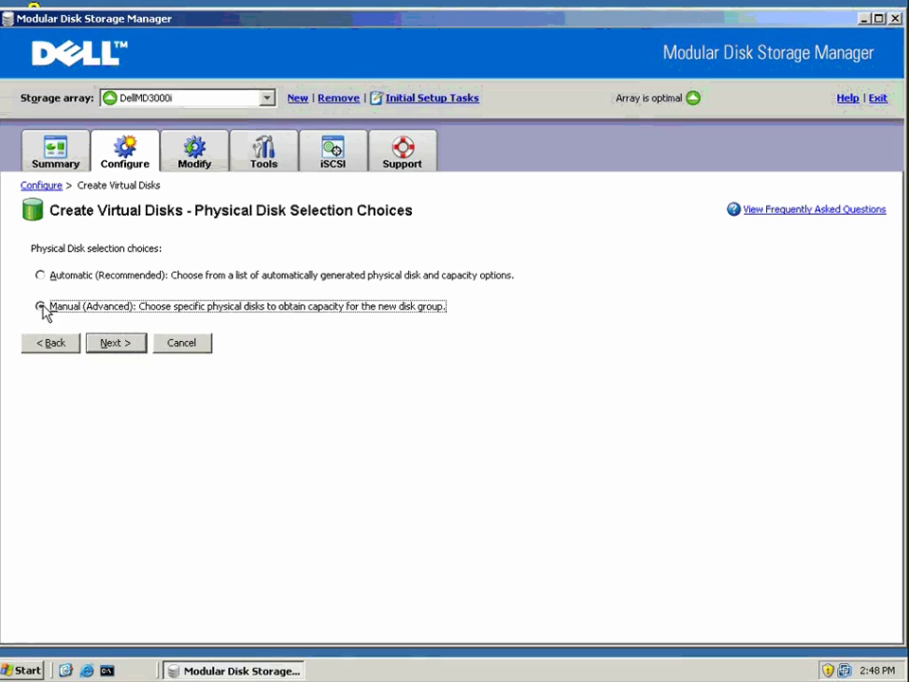
Add the disks in slots 0, 1 and 2 to the new disk group
left_click(106, 346)
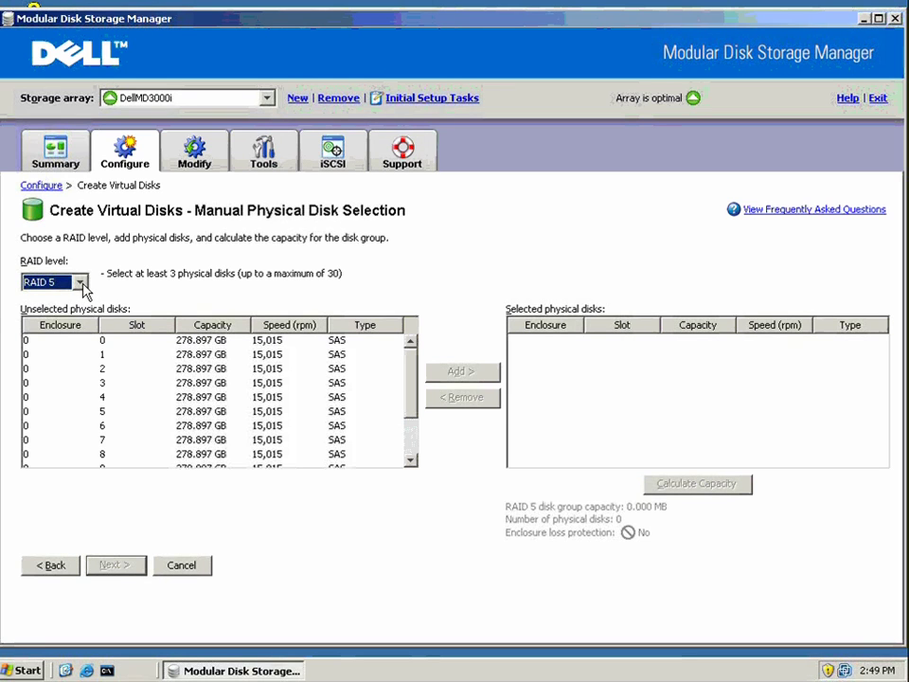
left_click(212, 339)
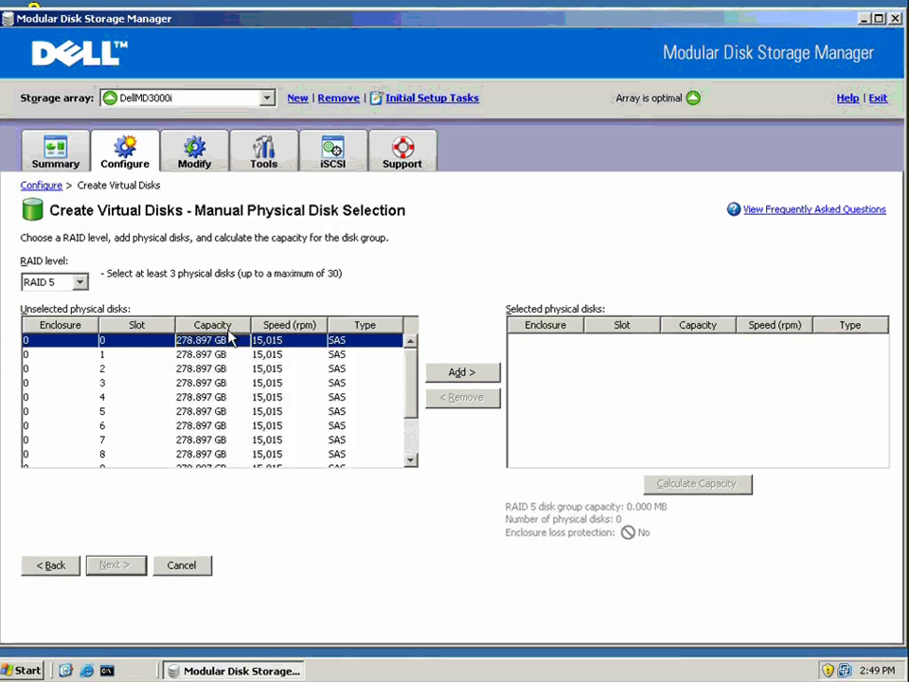
left_click(446, 372)
left_click(351, 343)
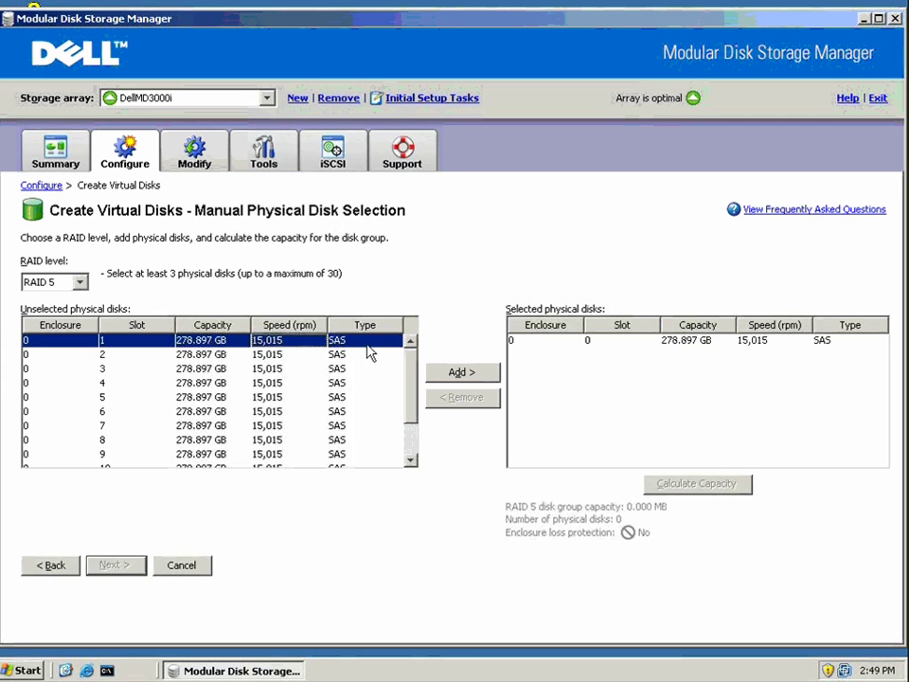
left_click(442, 373)
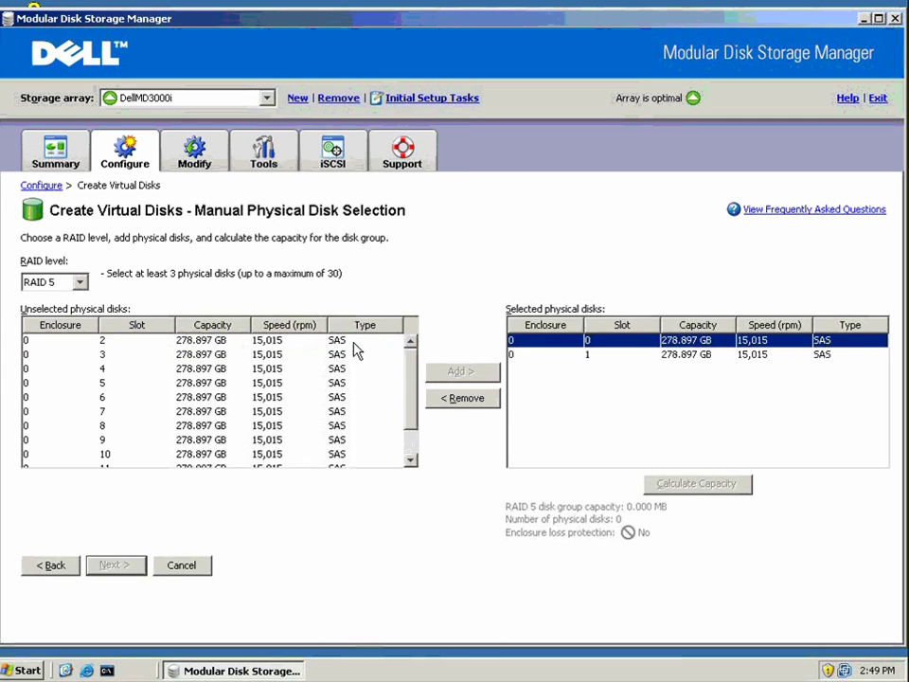
left_click(349, 343)
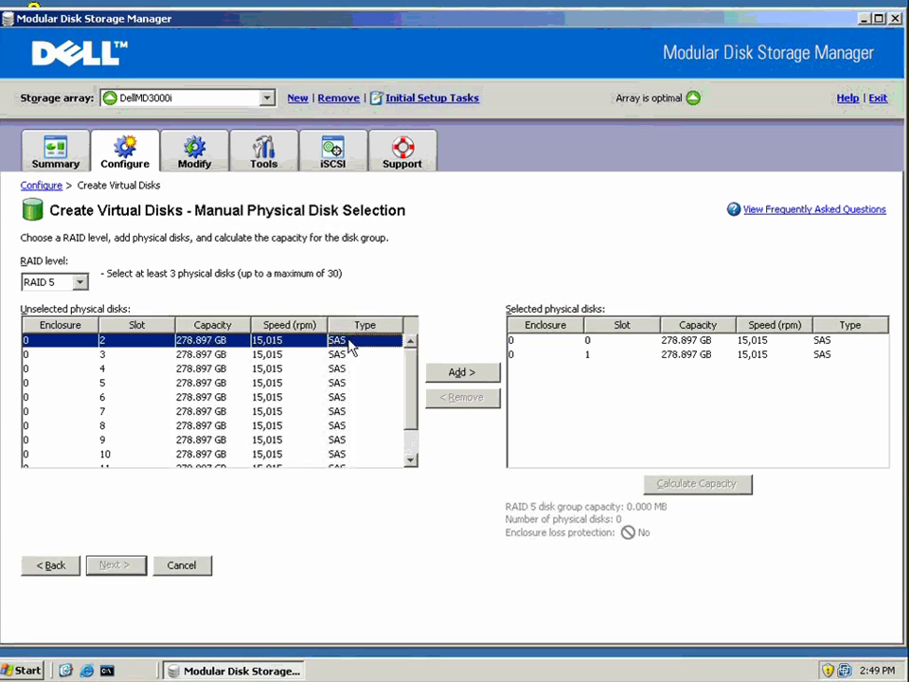
left_click(450, 373)
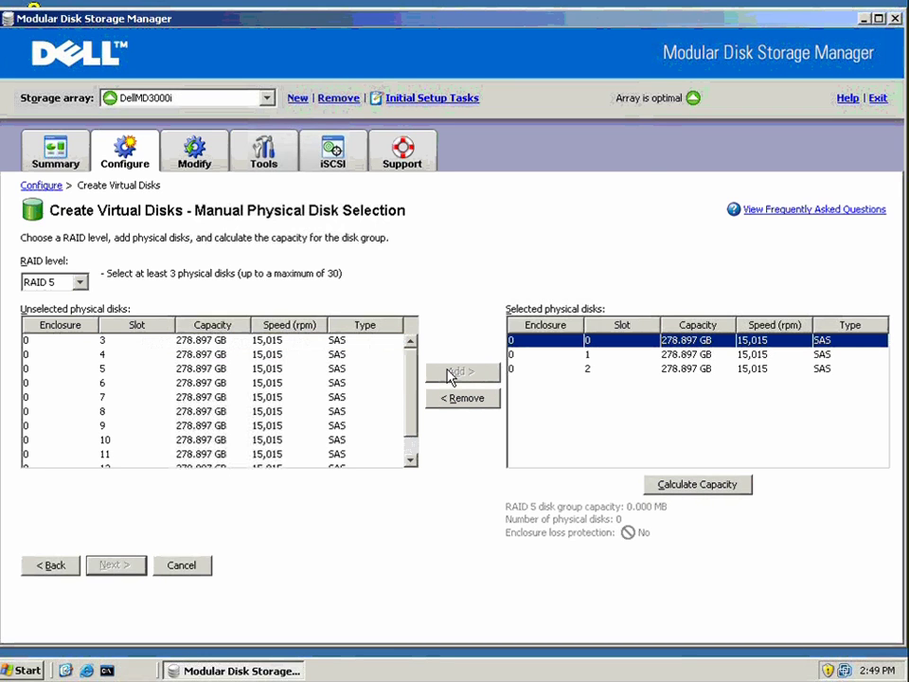
Keep RAID 5, calculate the 557.793 GB group capacity, and continue to virtual disk settings
left_click(82, 284)
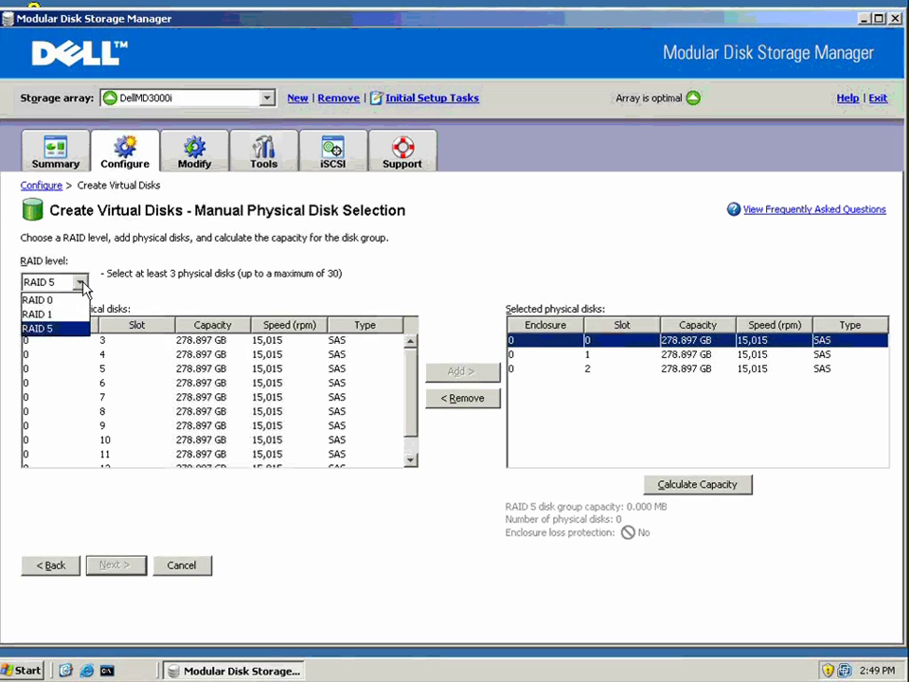
left_click(83, 285)
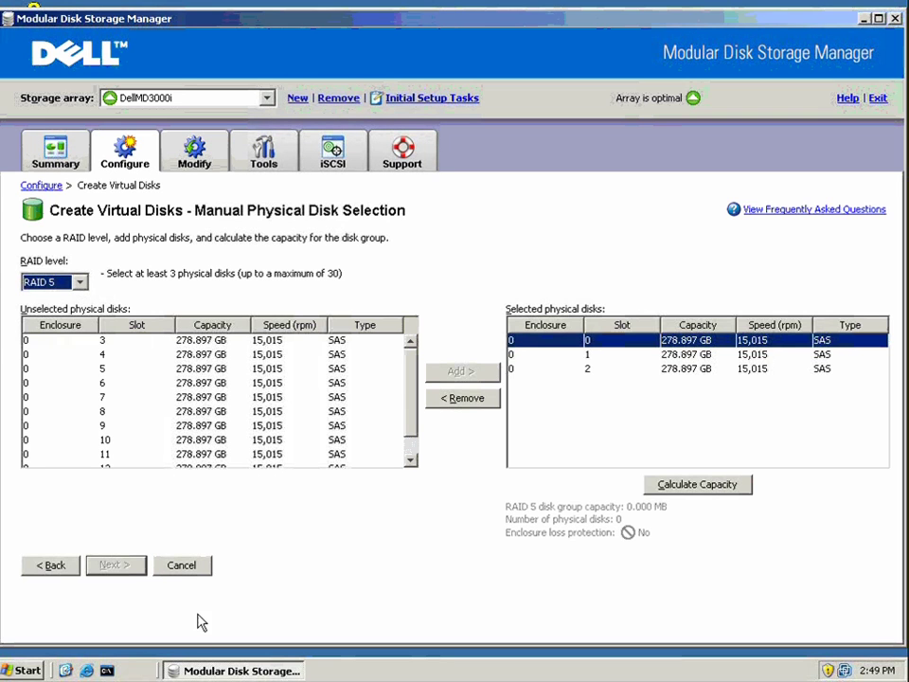
left_click(709, 490)
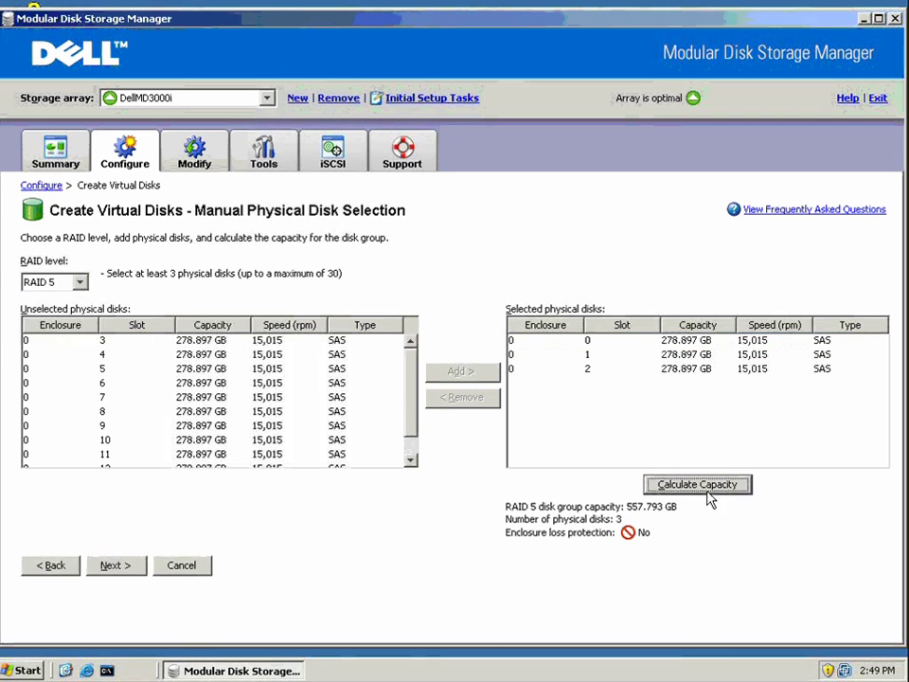
left_click(123, 568)
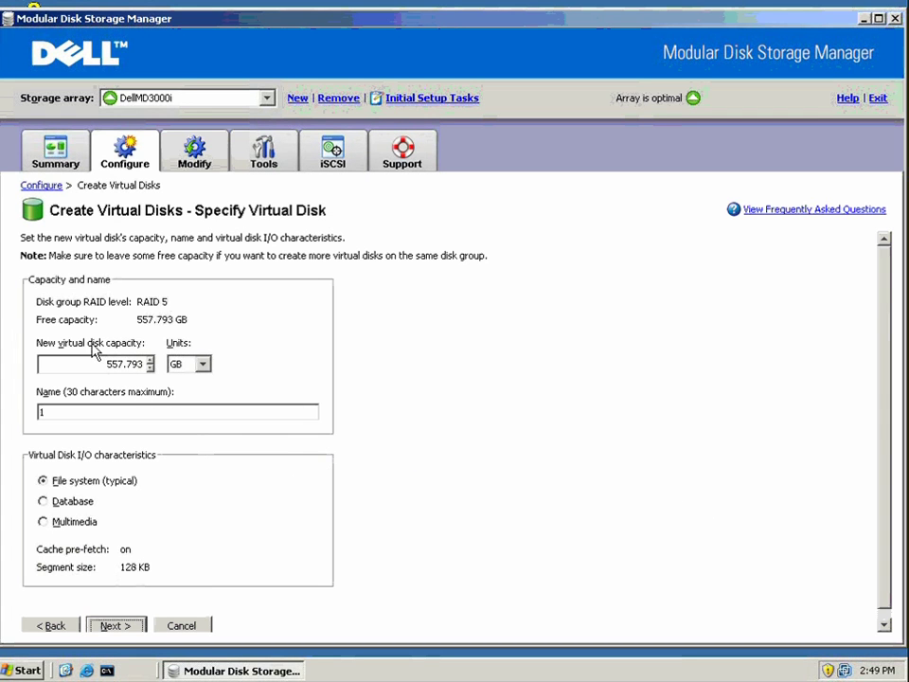
Set the virtual disk capacity to 70 MB, name it Exchange_store1, and choose Database I/O
left_click_drag(95, 365, 148, 366)
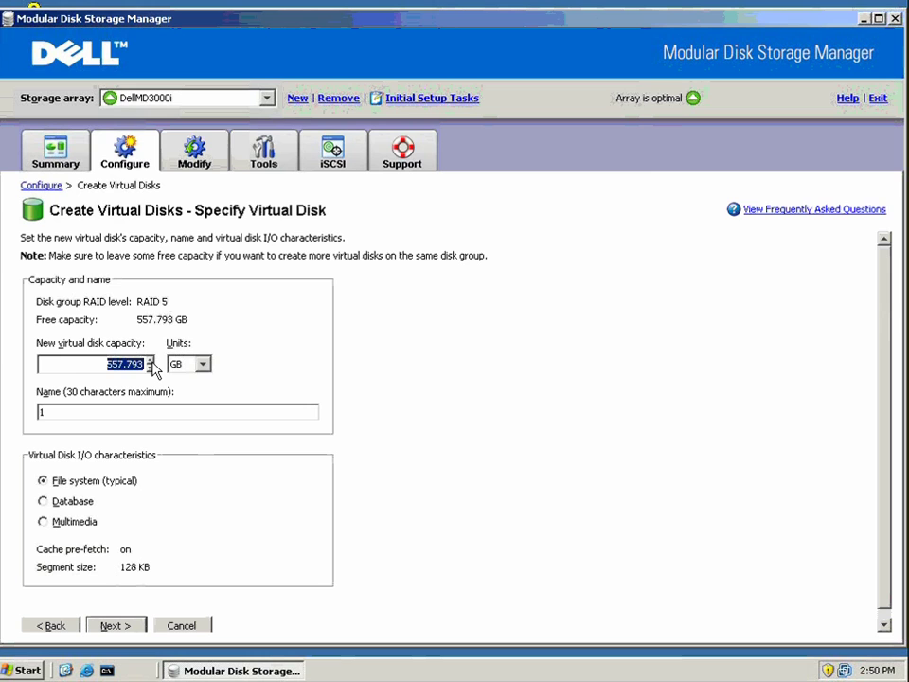
type("70")
left_click(201, 364)
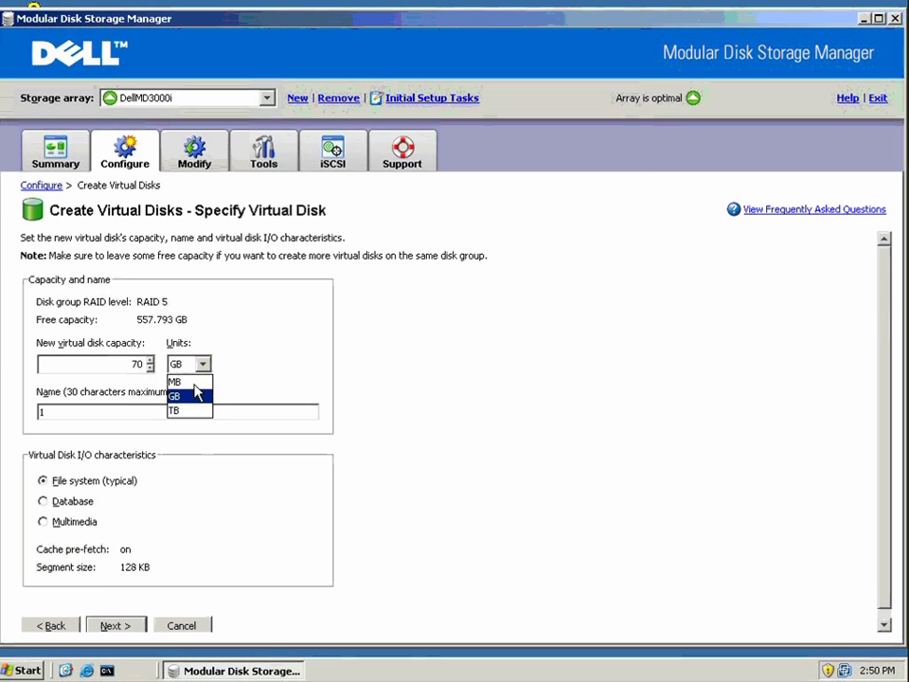
left_click(194, 383)
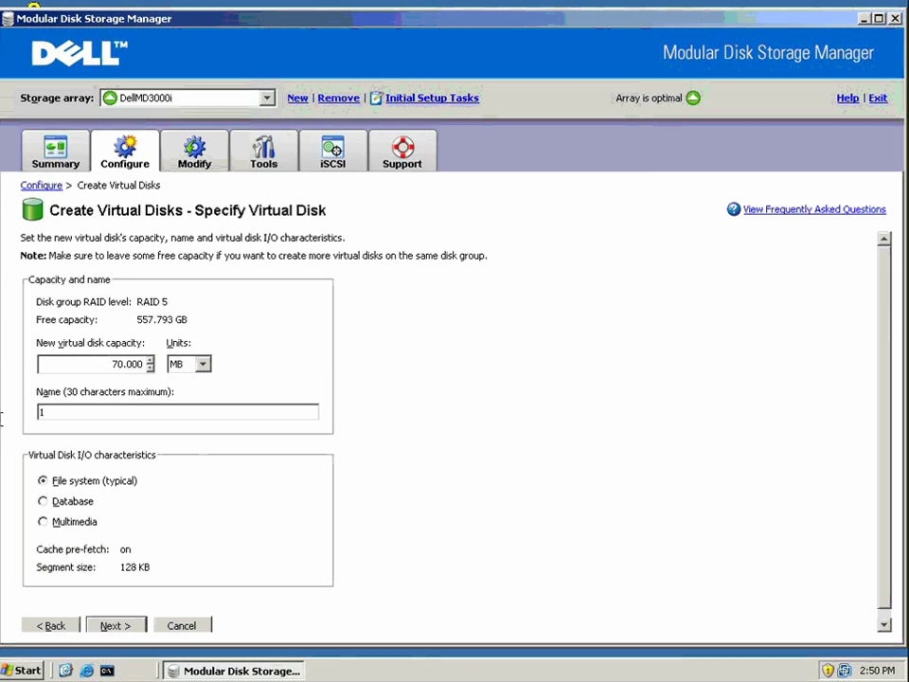
type("Exchange_store")
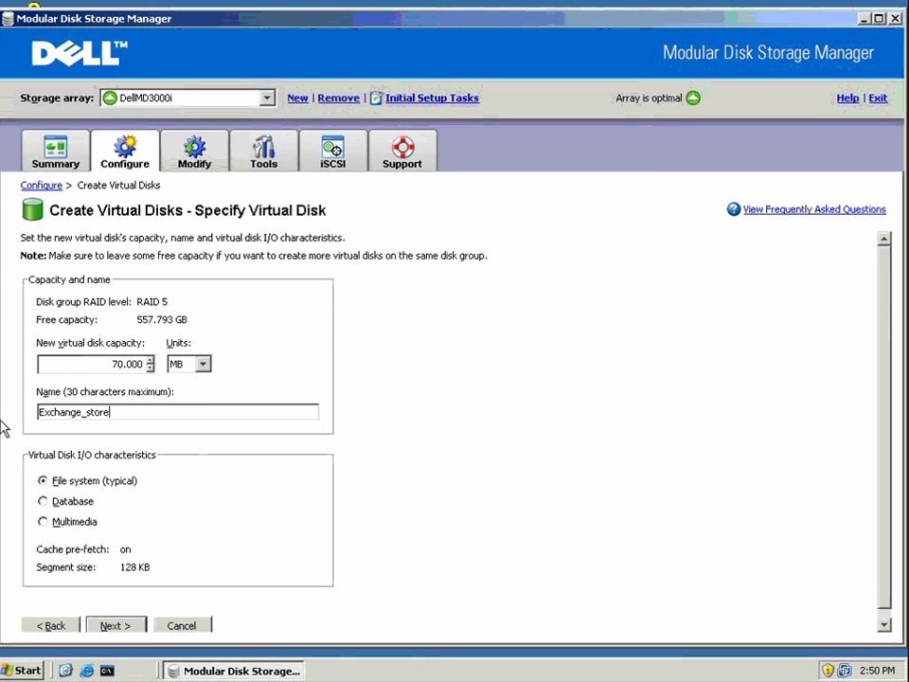
left_click(43, 501)
scroll(133, 579, "down", 1)
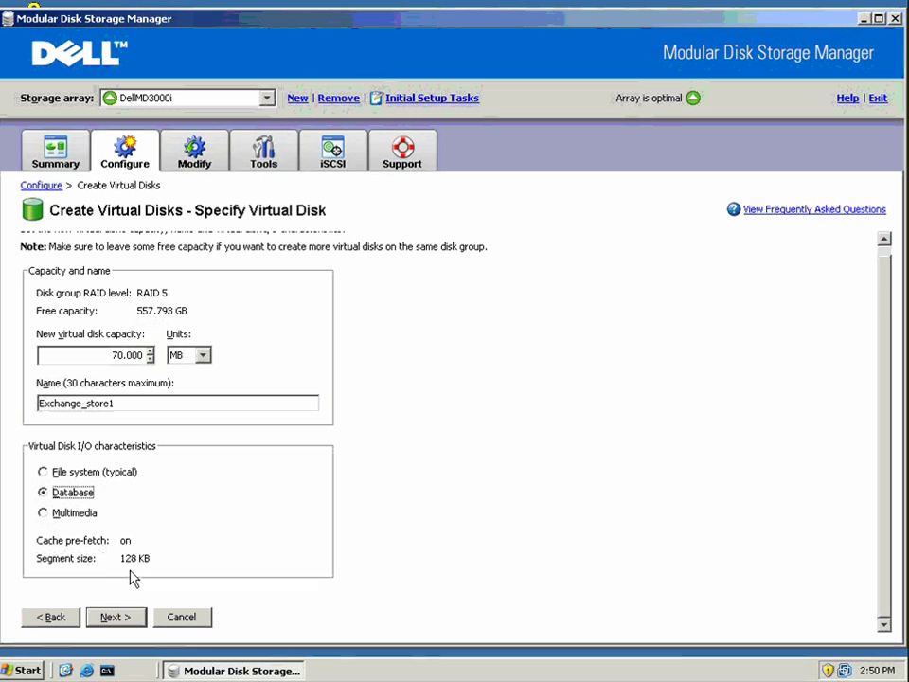
Map Exchange_store1 to host VBC_iSCSI1 at LUN 1 and finish creating it
left_click(112, 617)
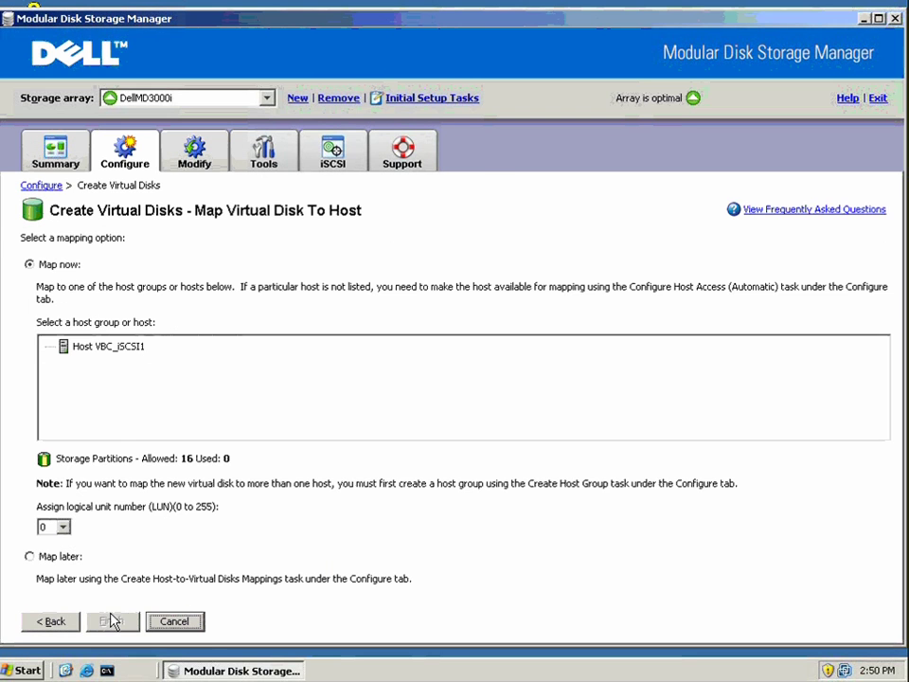
left_click(138, 353)
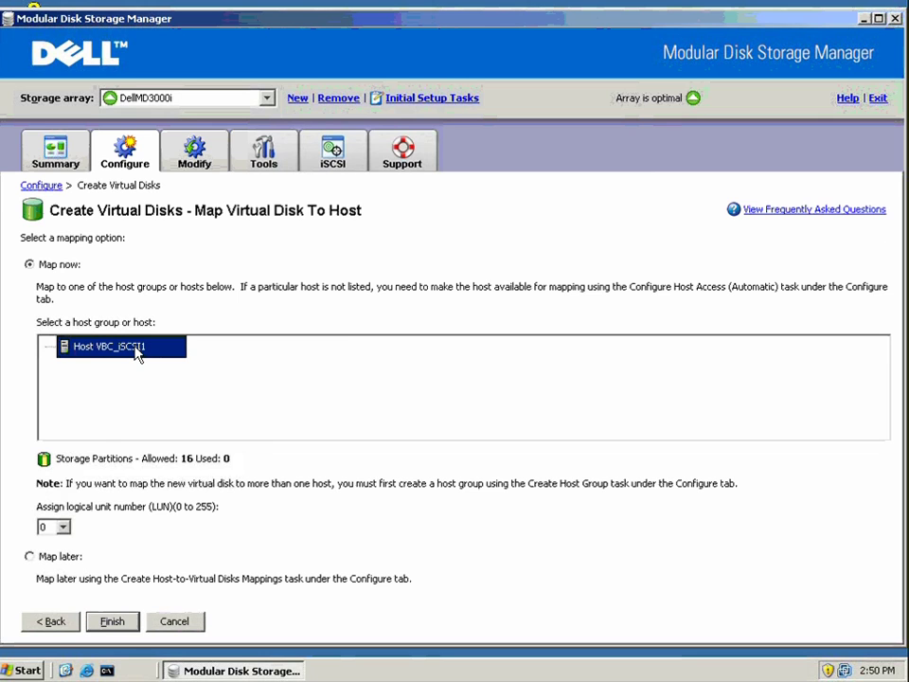
left_click(63, 528)
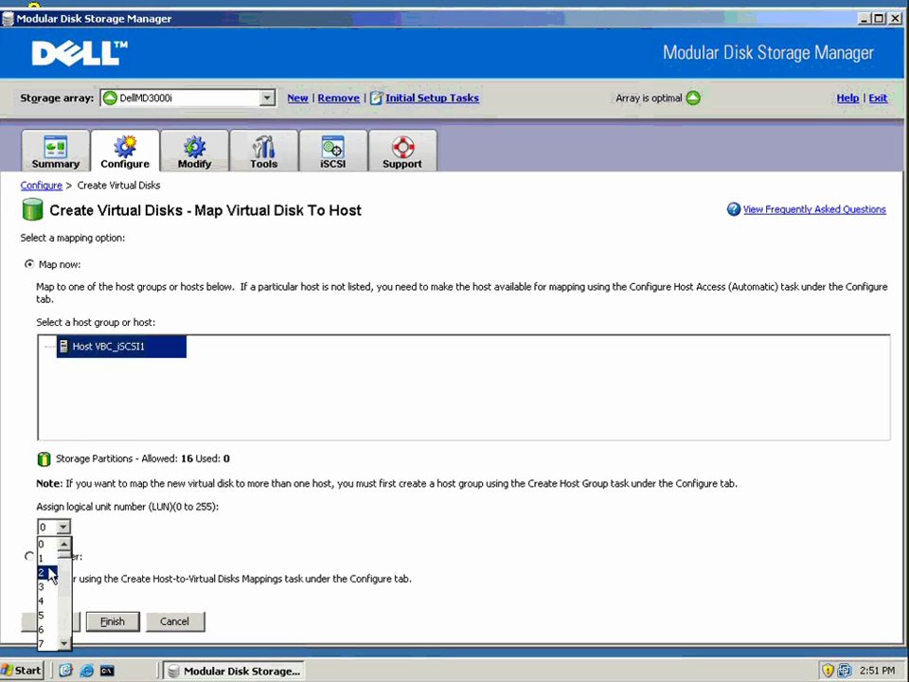
left_click(48, 563)
left_click(116, 622)
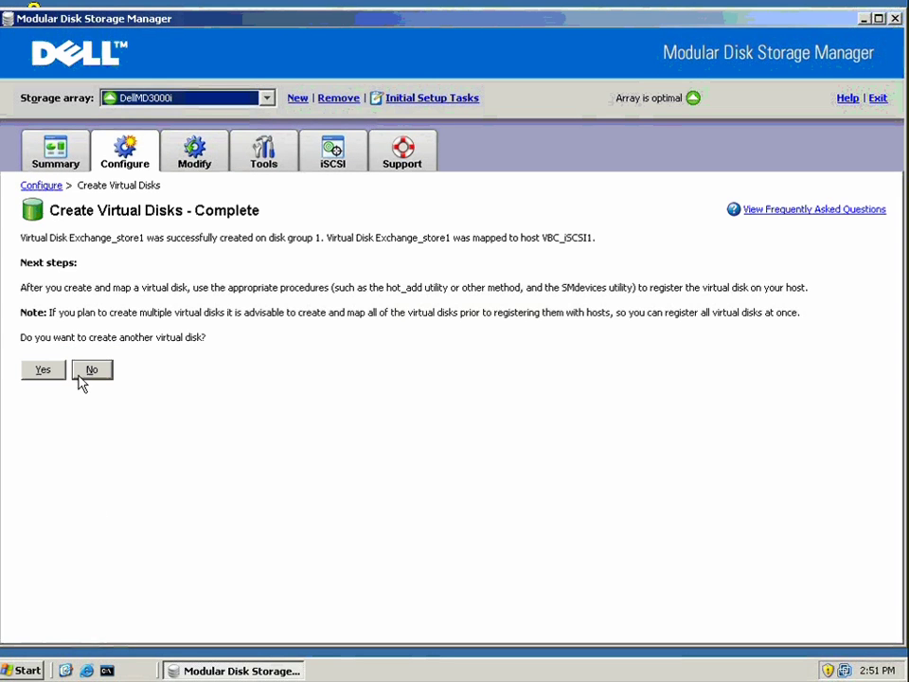
Decline another virtual disk and minimize the Storage Manager window
left_click(81, 375)
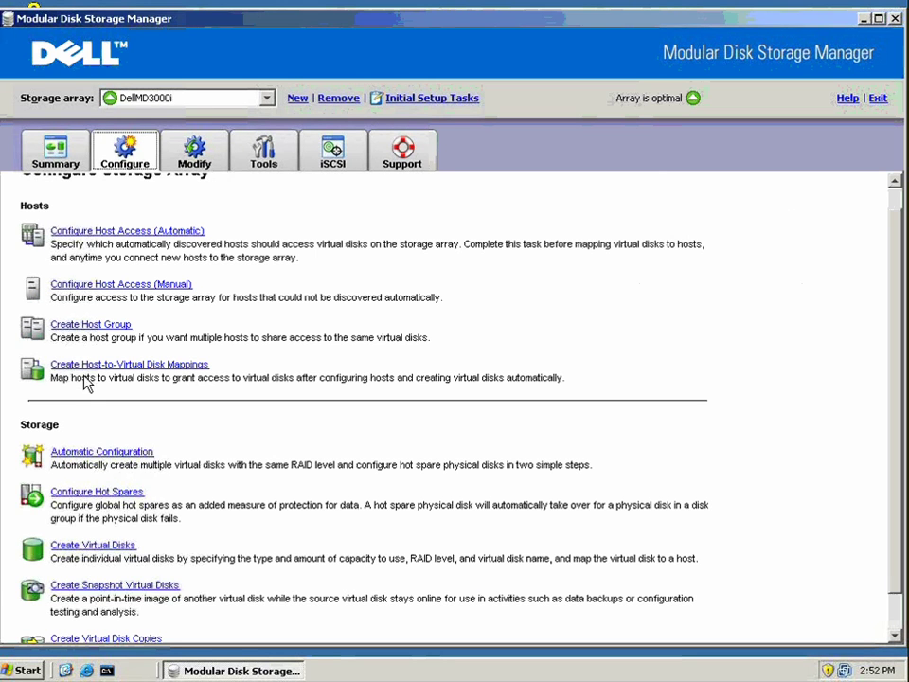
left_click(864, 19)
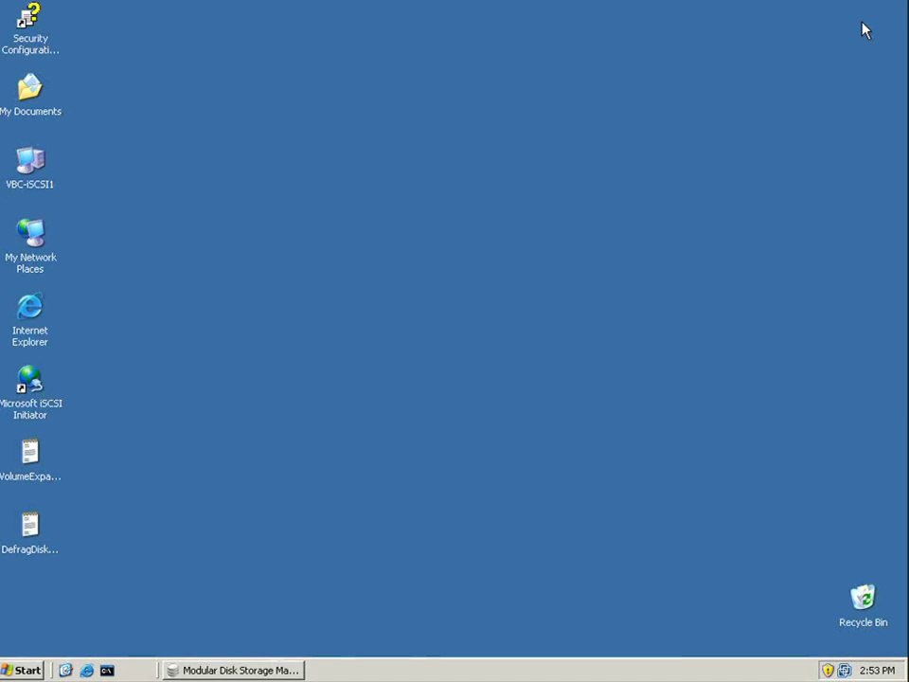
Open Computer Management for VBC-iSCSI1, move it aside, and launch the Microsoft iSCSI Initiator
right_click(36, 170)
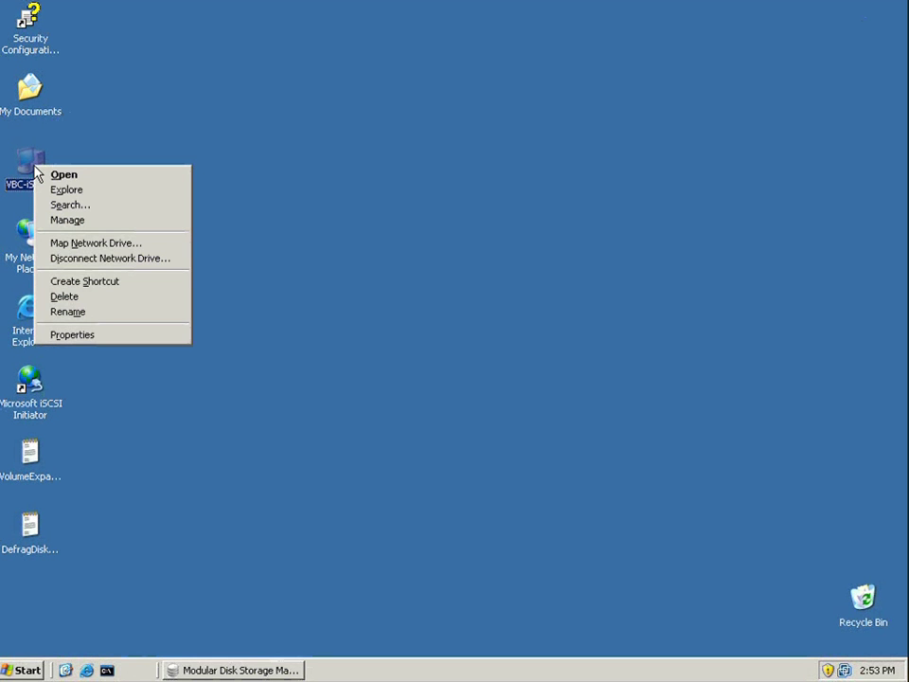
left_click(59, 222)
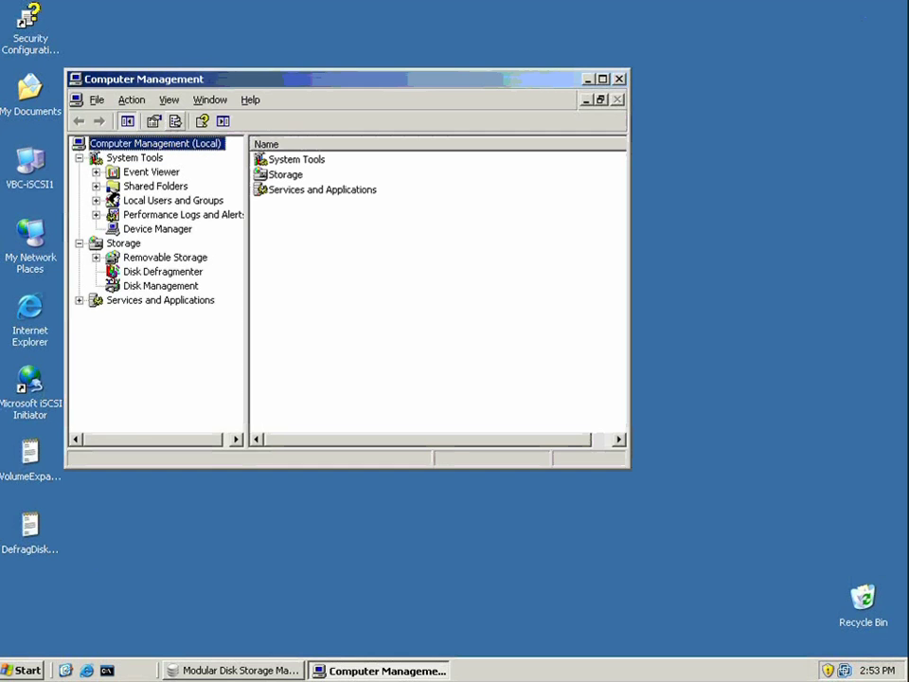
left_click_drag(264, 87, 288, 89)
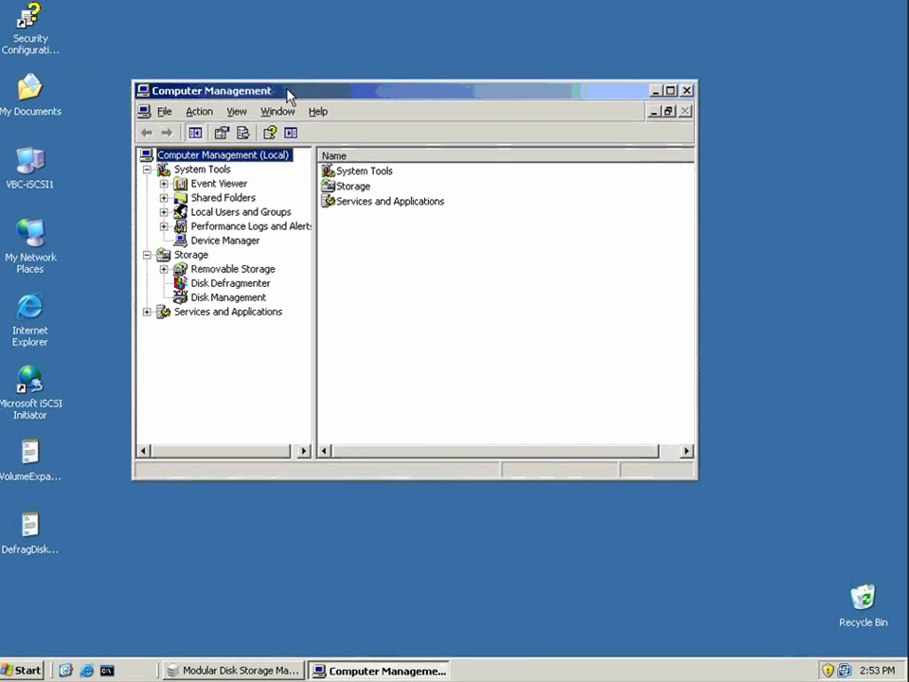
double_click(48, 403)
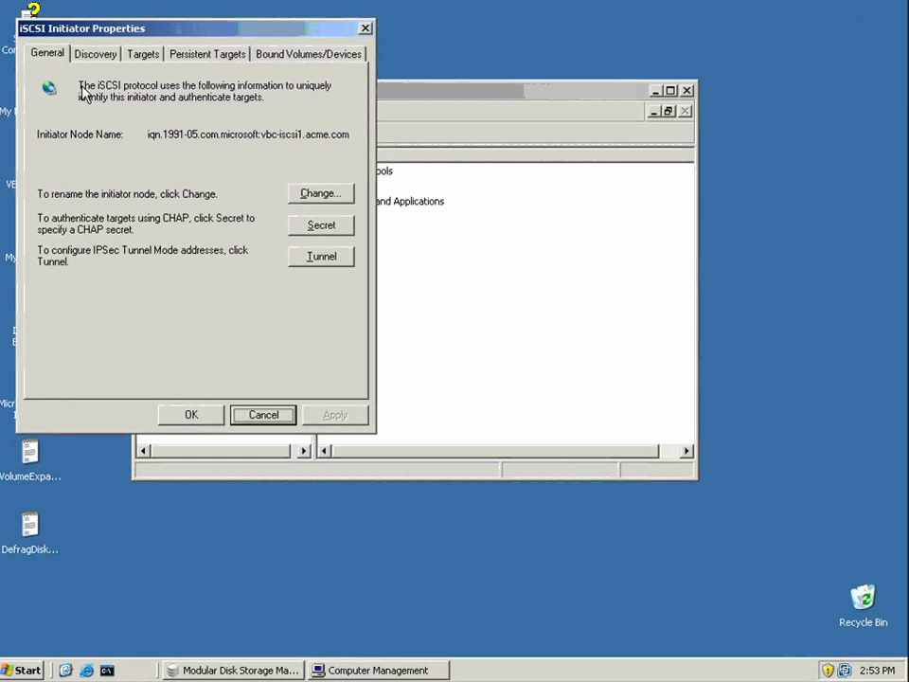
Review the target portals and the Targets list, widening the name column to read the full target name
left_click(96, 55)
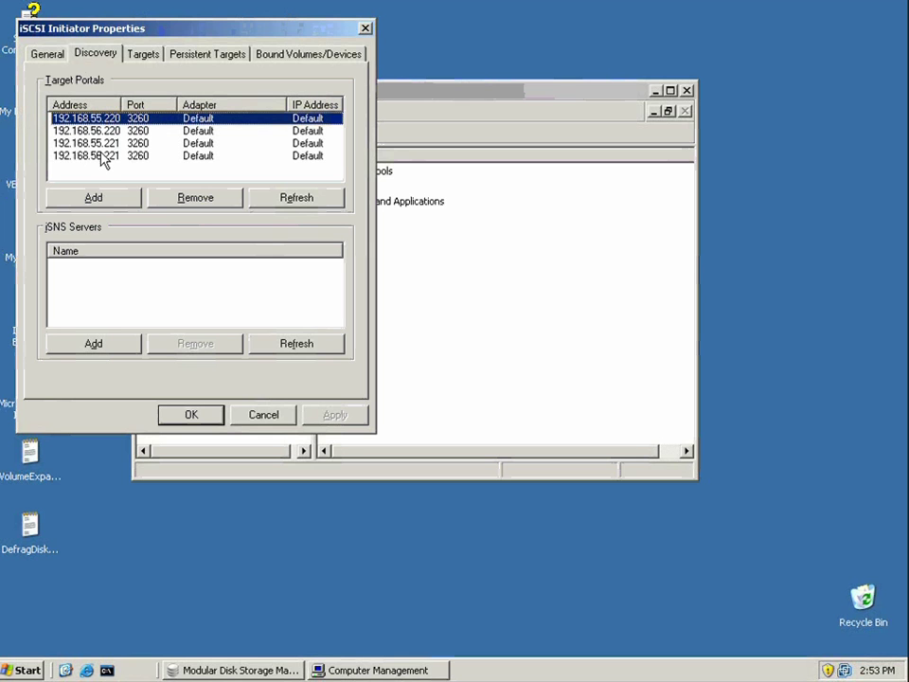
left_click(138, 57)
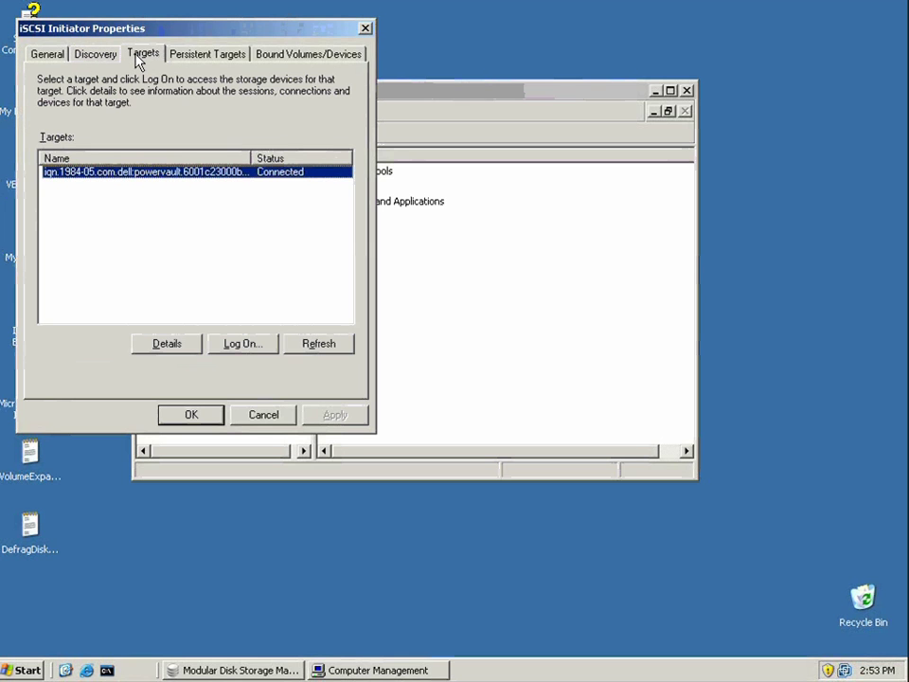
double_click(250, 157)
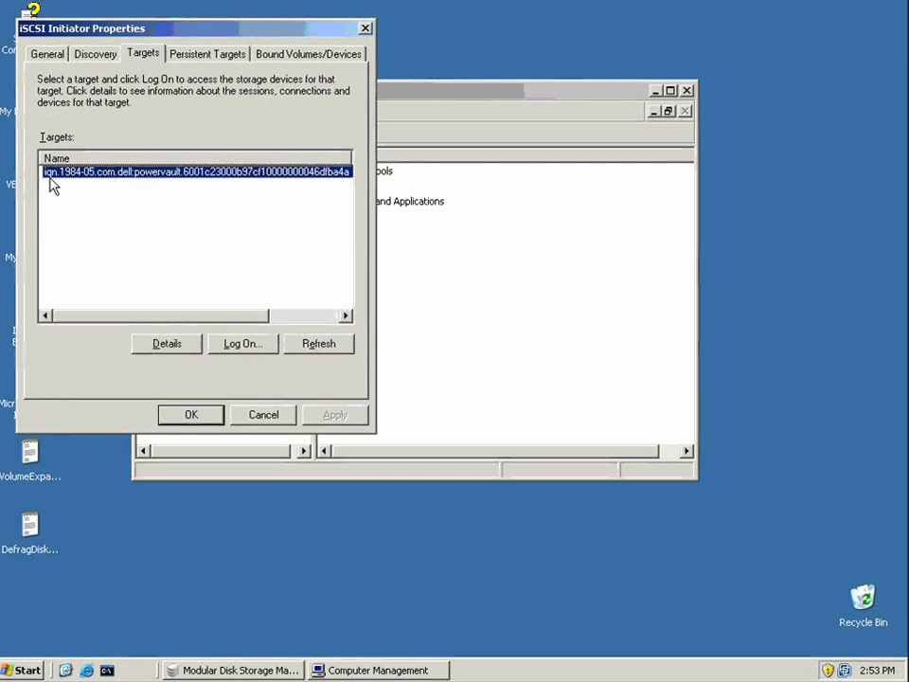
scroll(142, 246, "right", 3)
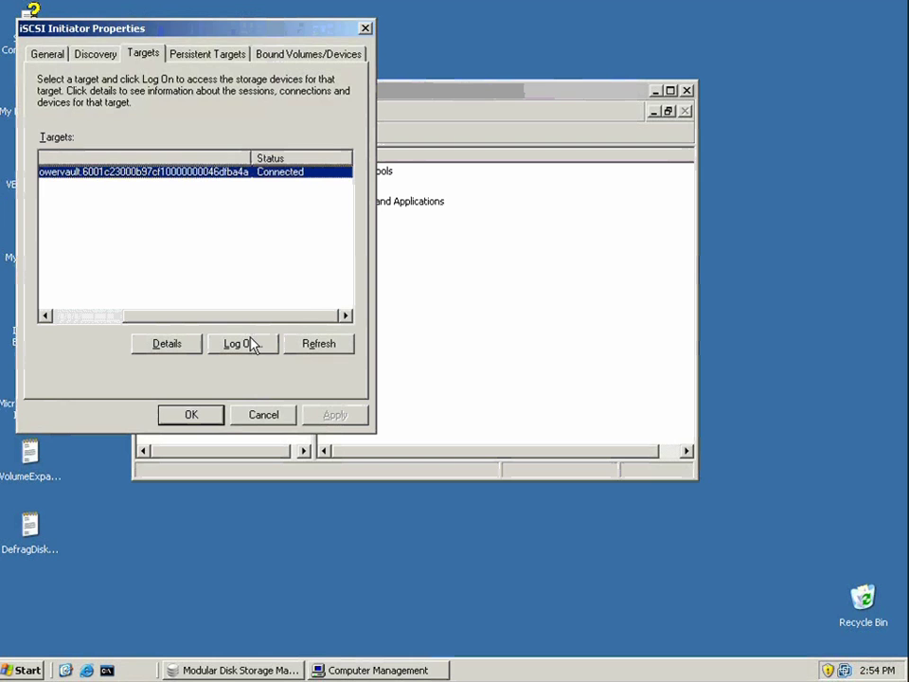
Start and cancel a log-on to the Connected PowerVault target, then close the initiator properties
left_click(248, 343)
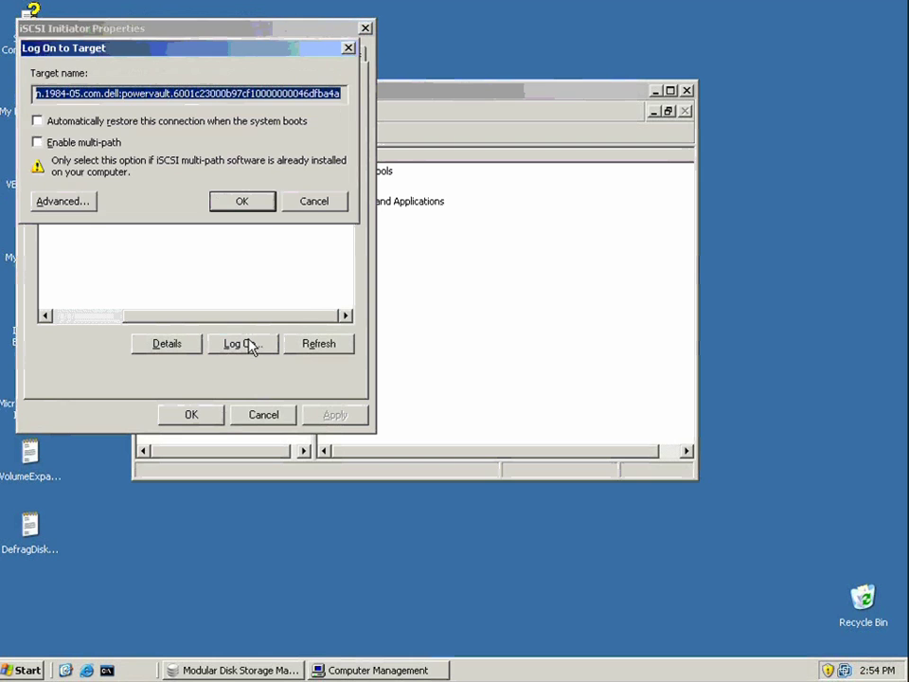
left_click(313, 202)
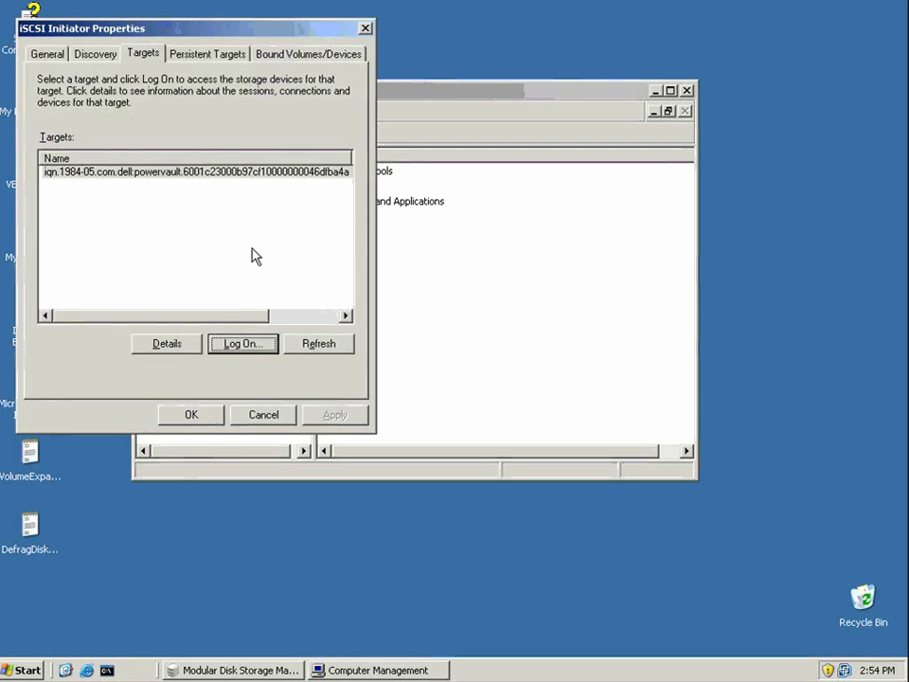
left_click_drag(229, 313, 301, 314)
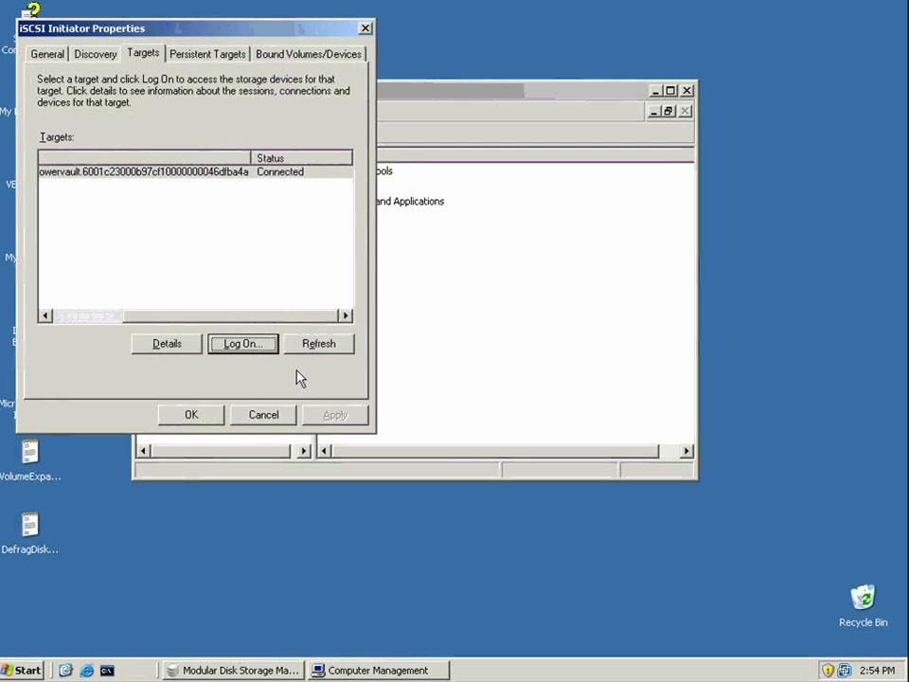
left_click(254, 421)
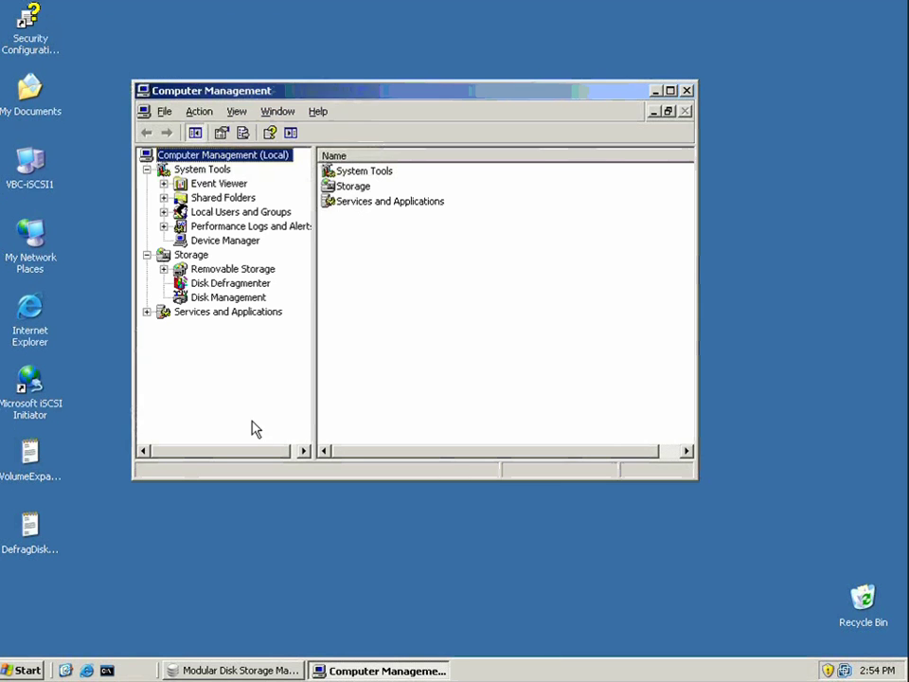
Switch to Disk Management, dismiss the initialization wizard, and enlarge the window
left_click(220, 298)
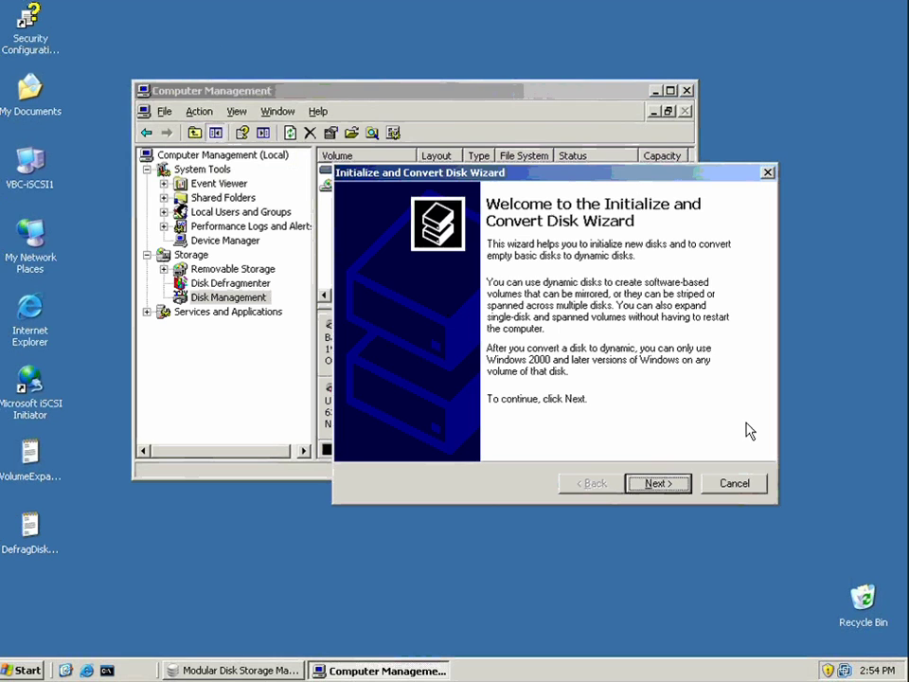
left_click(732, 483)
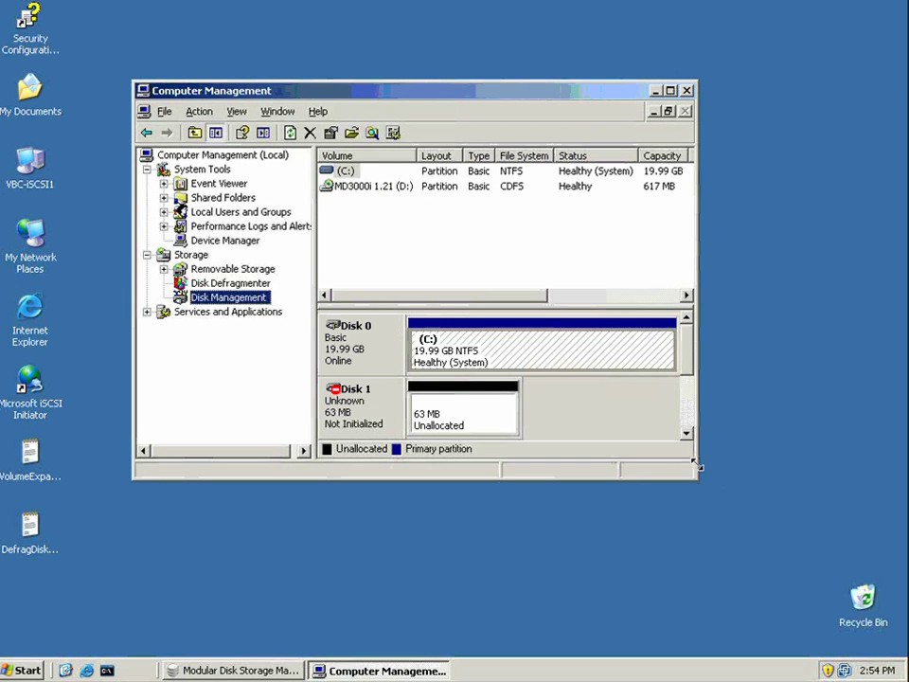
left_click_drag(698, 480, 864, 566)
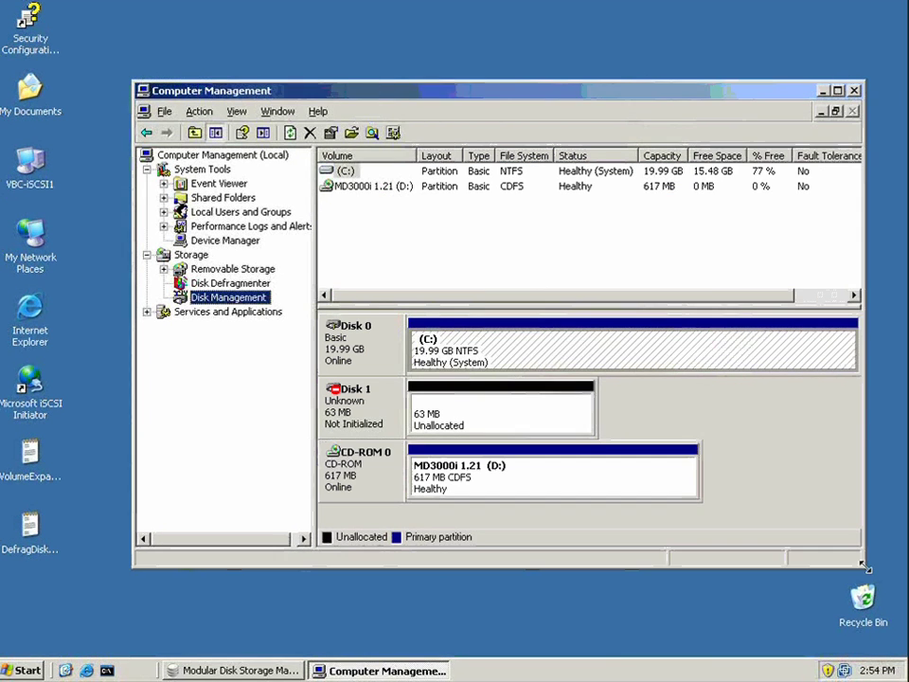
Initialize Disk 1 so it shows as a basic, online 70 MB disk
left_click(393, 412)
right_click(392, 412)
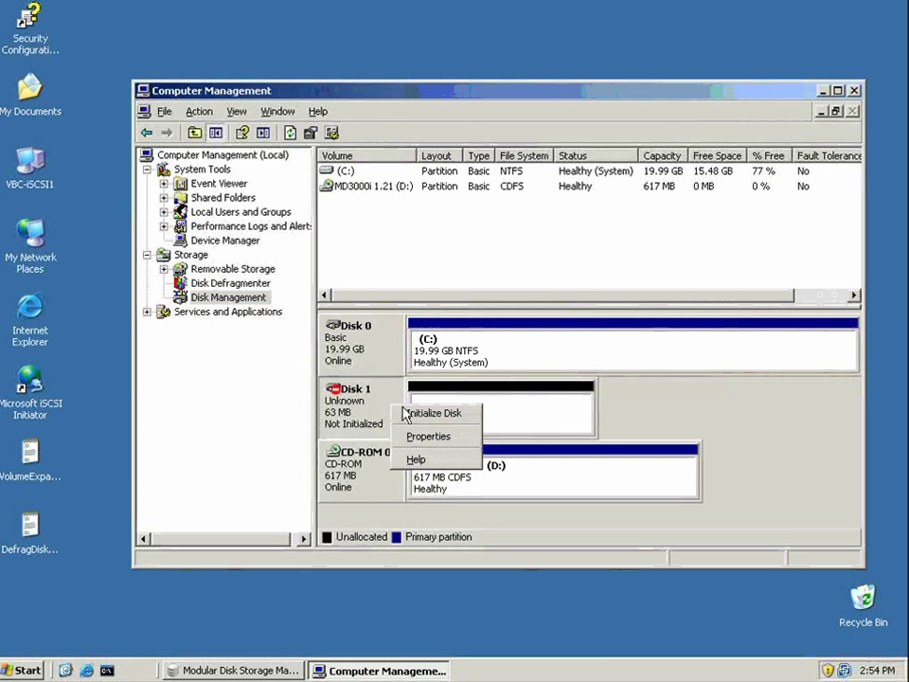
left_click(407, 411)
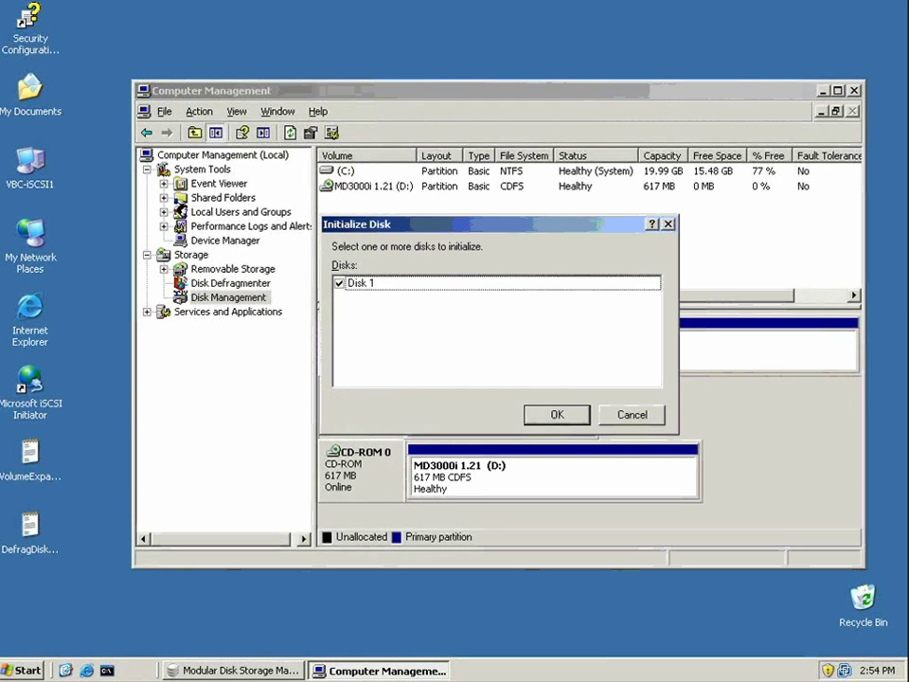
left_click(543, 414)
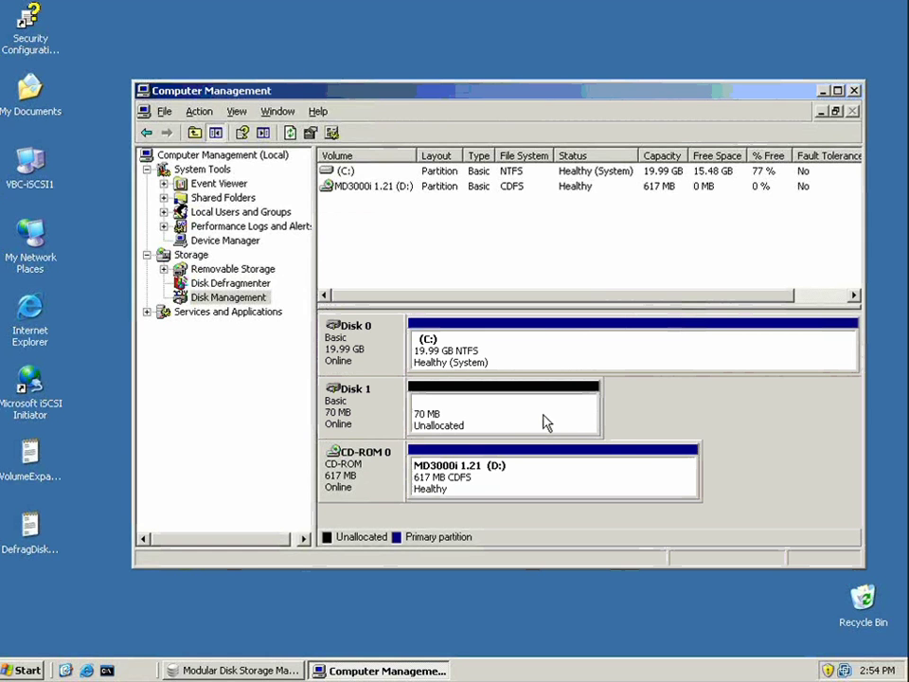
right_click(545, 422)
Create a primary partition on Disk 1 with the default 69 MB size and drive letter S
left_click(565, 423)
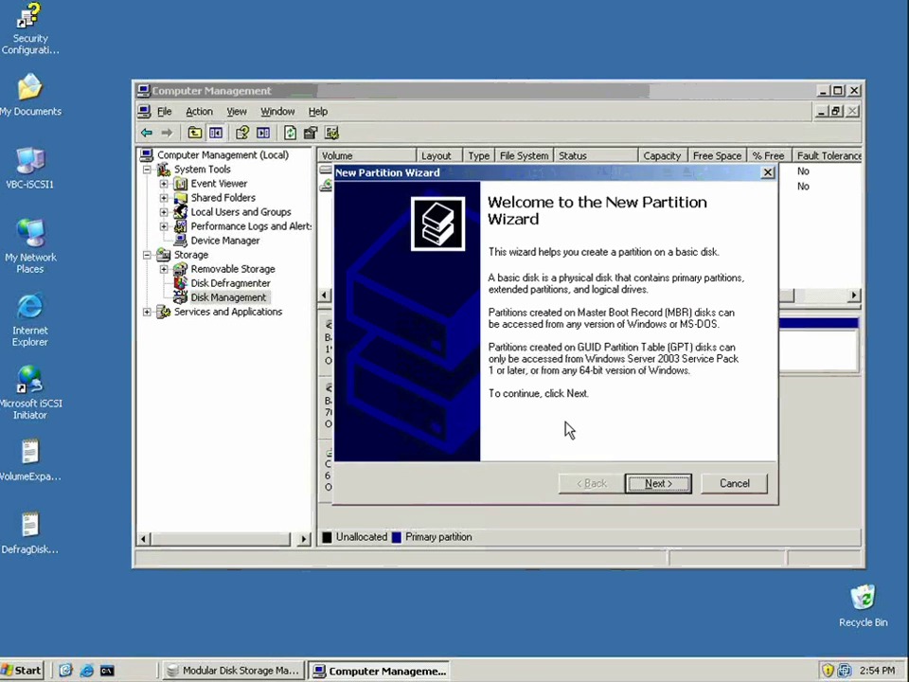
left_click(656, 485)
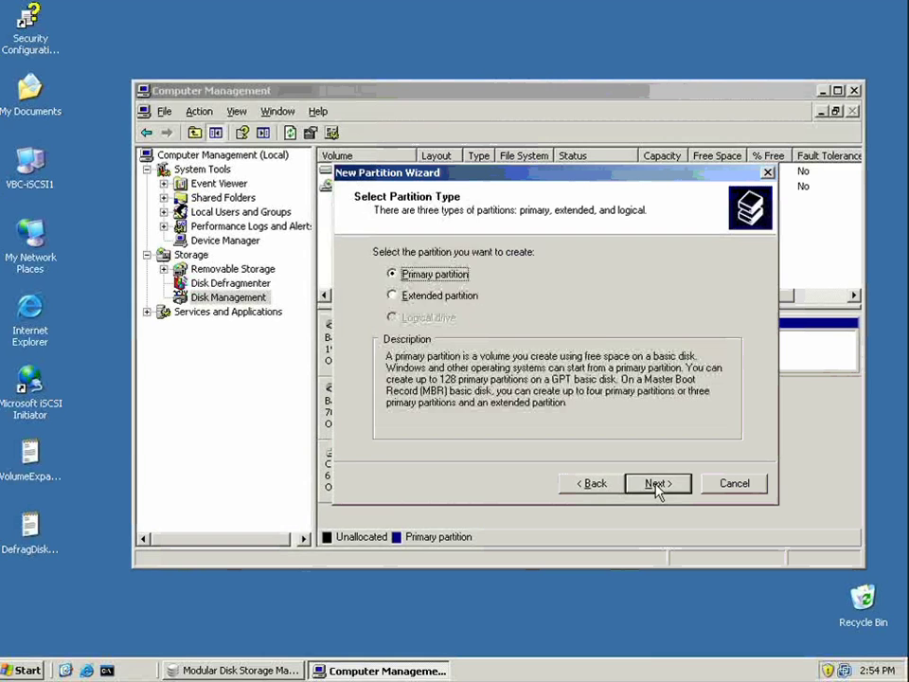
left_click(656, 485)
left_click(658, 484)
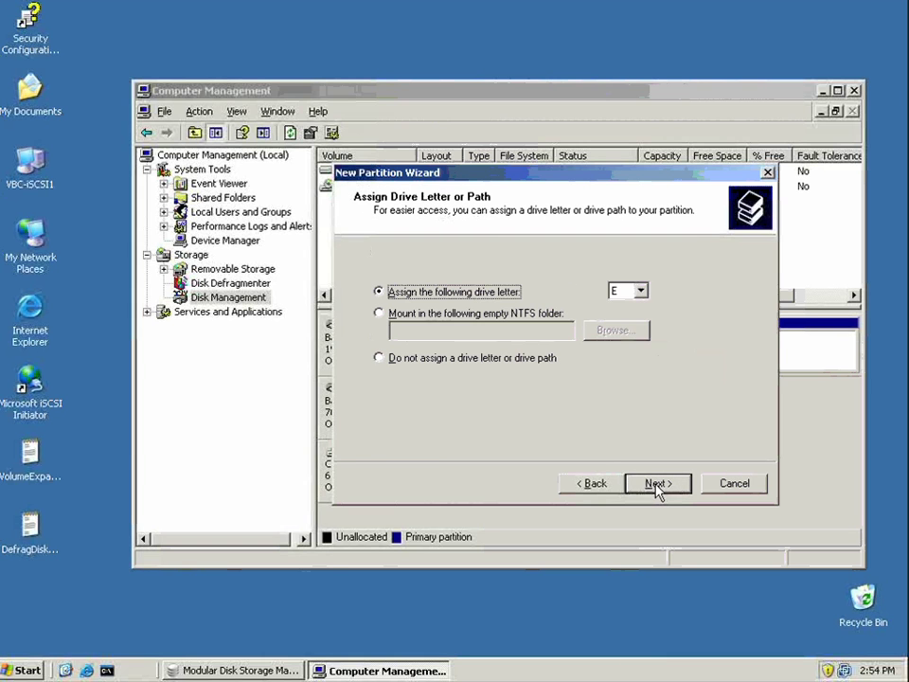
left_click(640, 291)
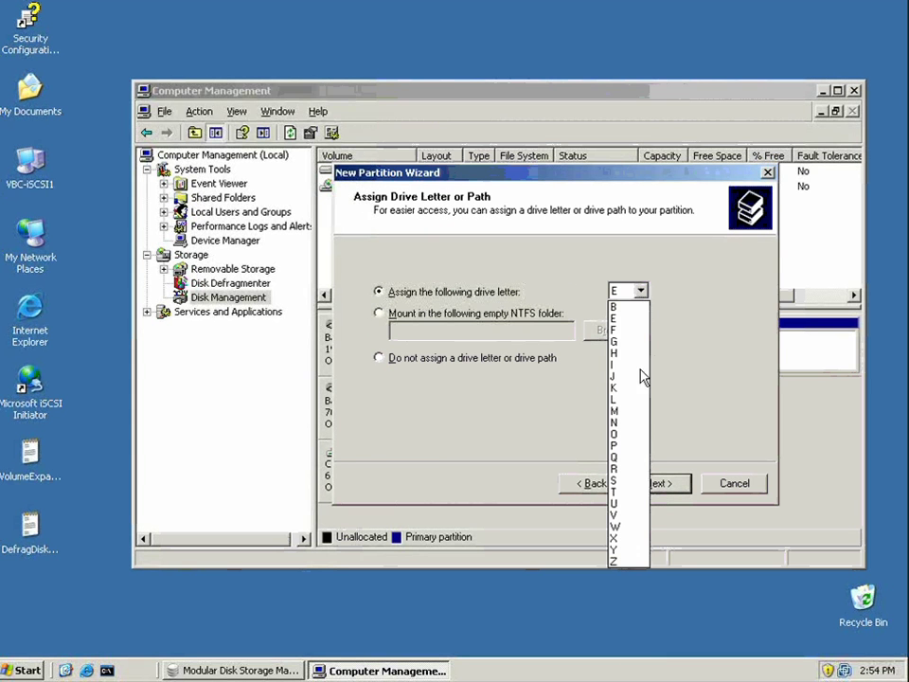
left_click(627, 487)
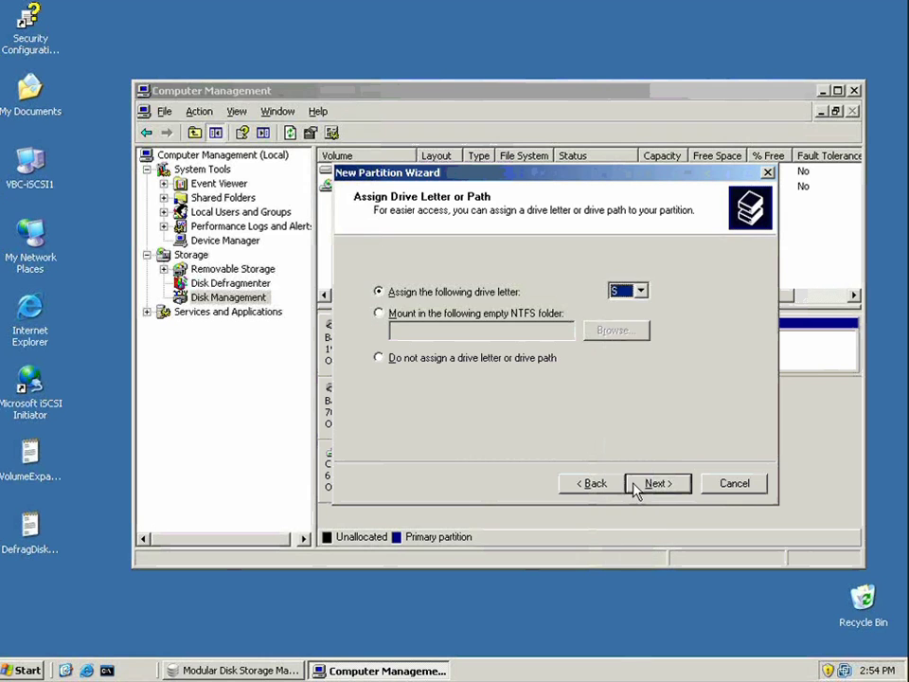
left_click(642, 488)
Format it NTFS with volume label 'Exchange_store1' and quick format, and finish the wizard
left_click_drag(593, 379, 517, 380)
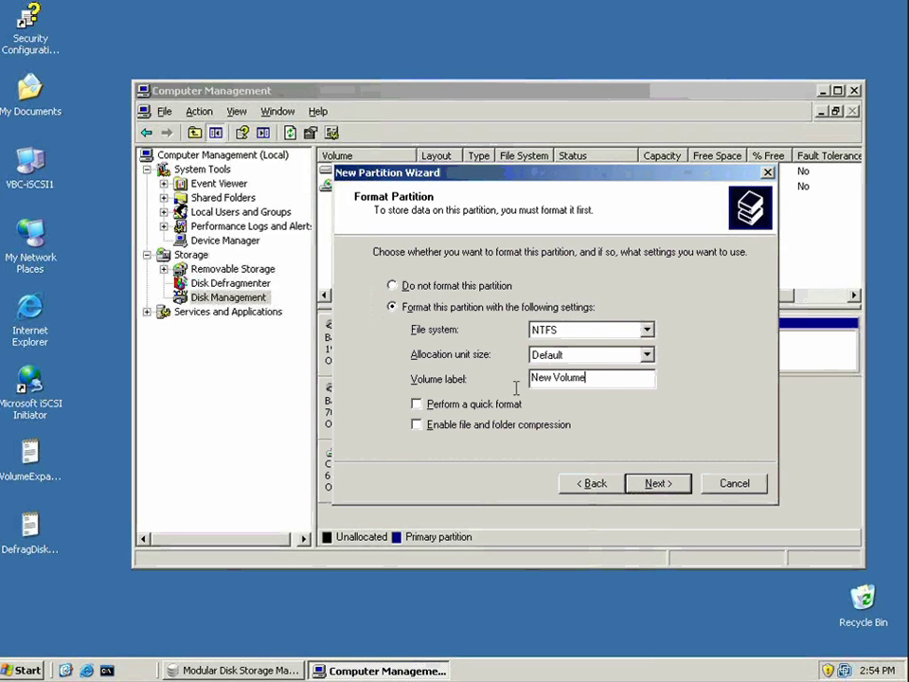
type("Exchange_store1")
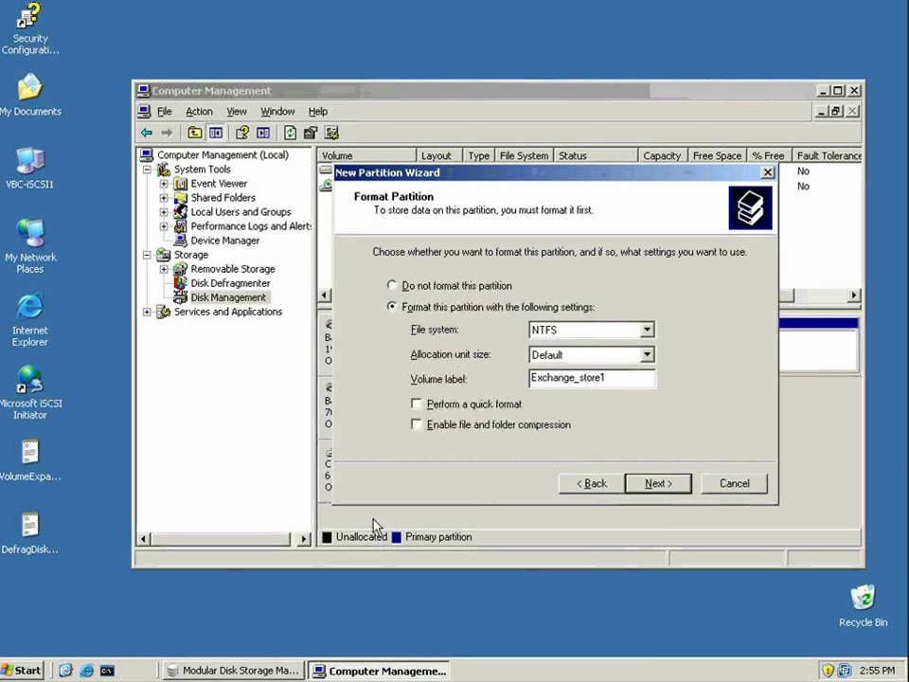
left_click(431, 406)
left_click(640, 487)
left_click(640, 485)
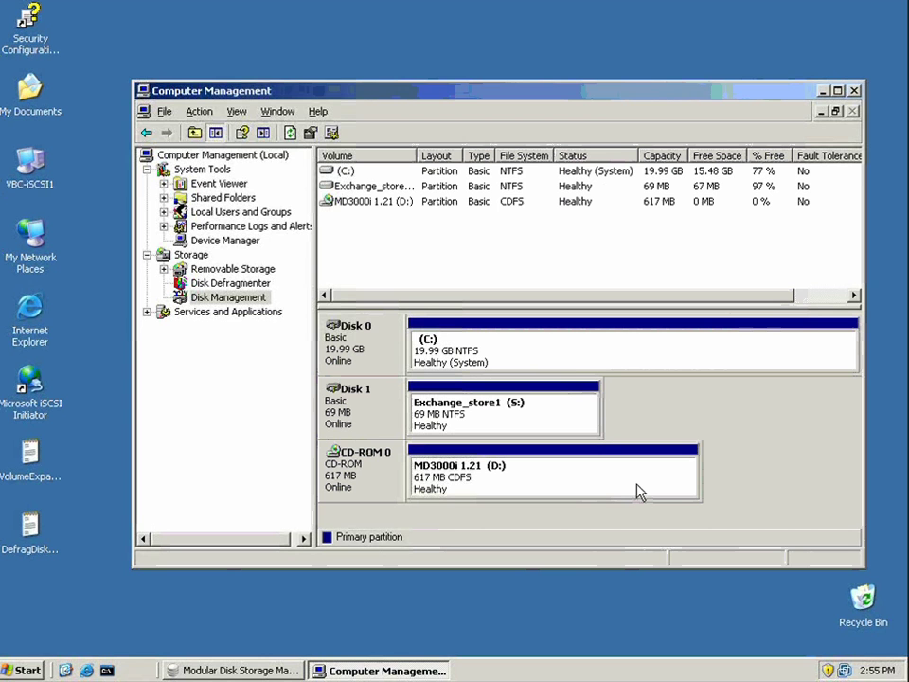
Explore drive S: and create a new WordPad document there with the default name New Wordpad Document.doc
right_click(555, 428)
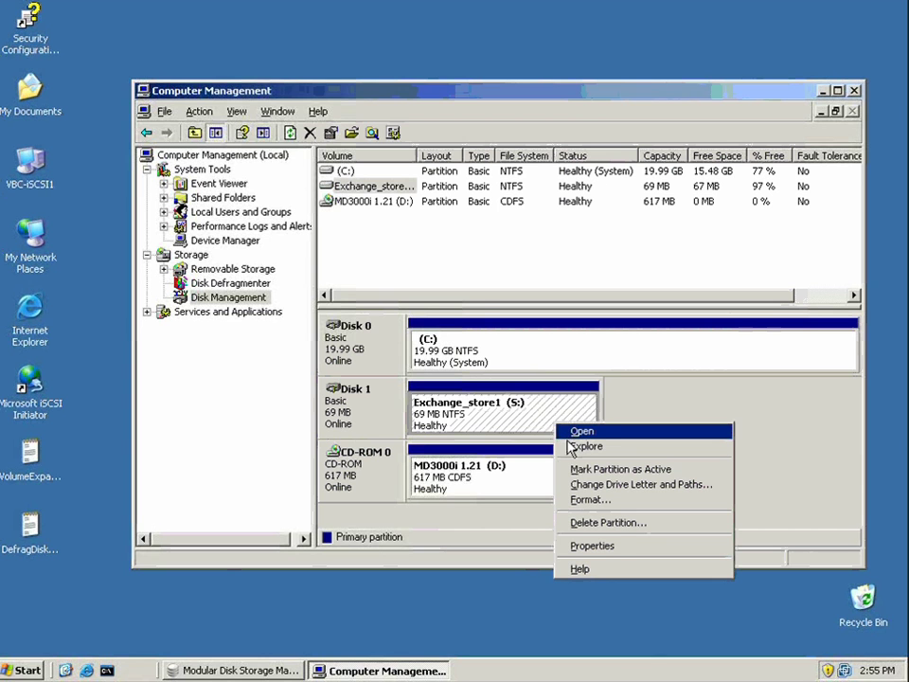
left_click(574, 446)
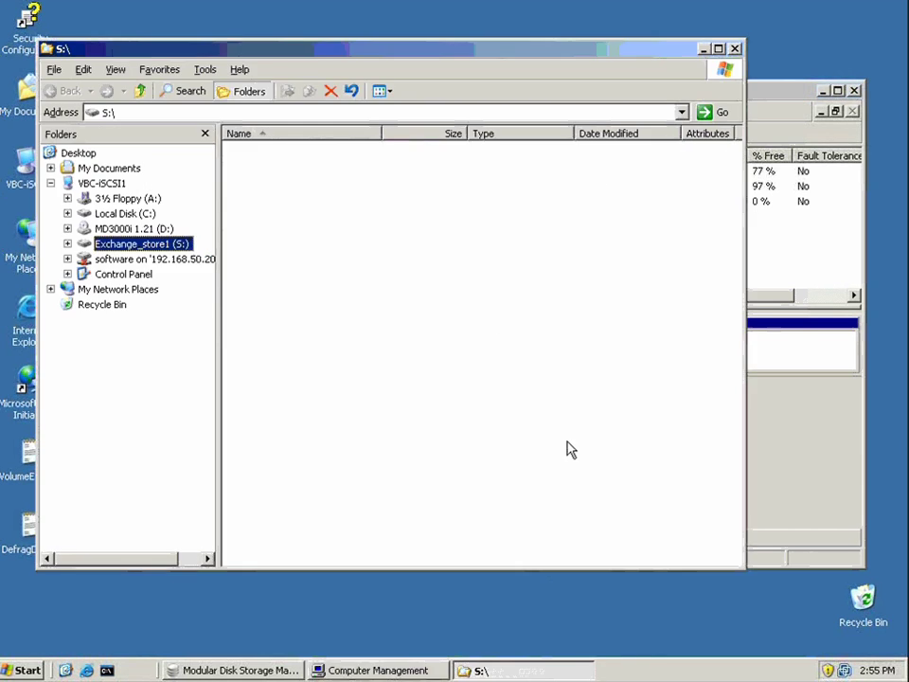
right_click(306, 237)
mouse_move(385, 343)
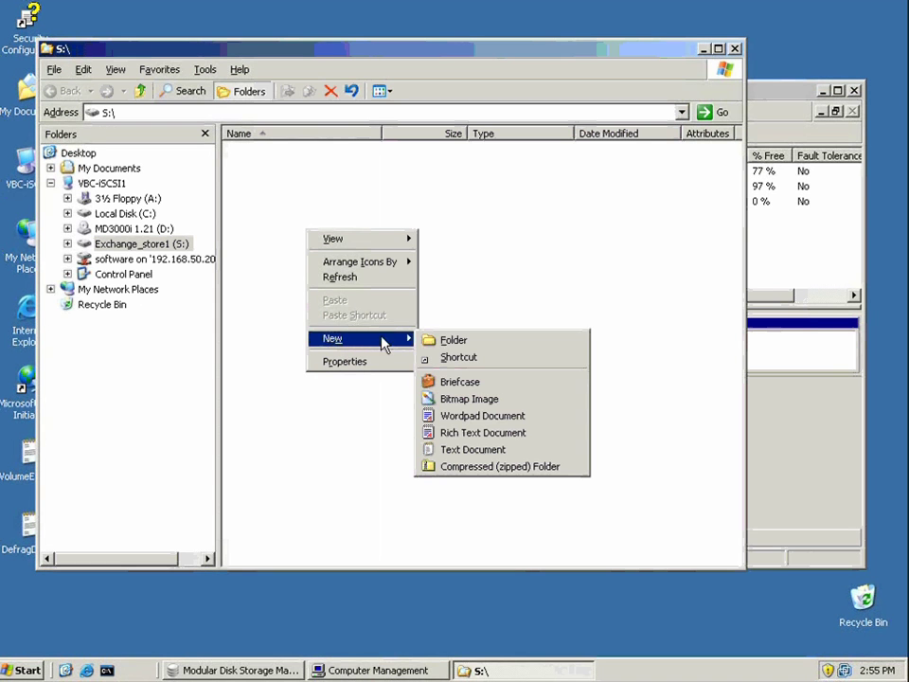
left_click(465, 417)
left_click(305, 166)
left_click(315, 154)
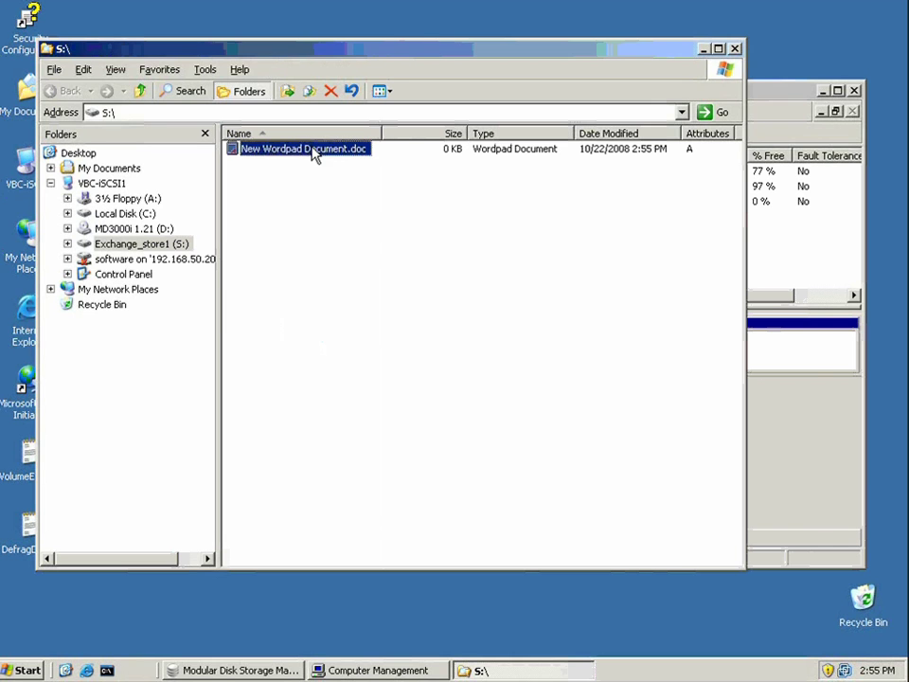
Open the document, enter 'FInancial Data Monday $$$$$$$$$$$$$$$$$', save it, and close WordPad
double_click(340, 148)
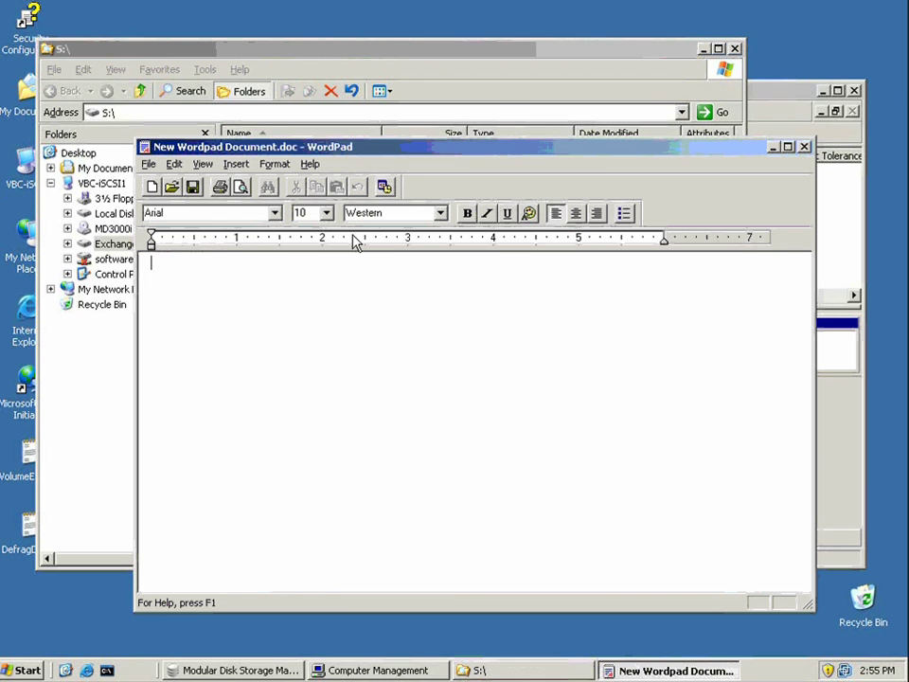
type("FInan")
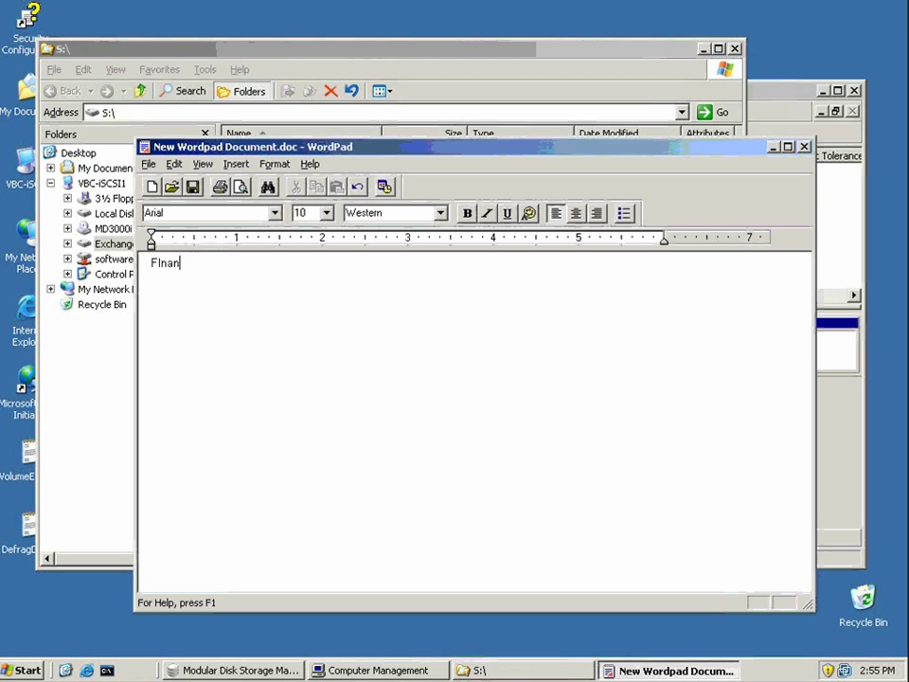
type("cial Data")
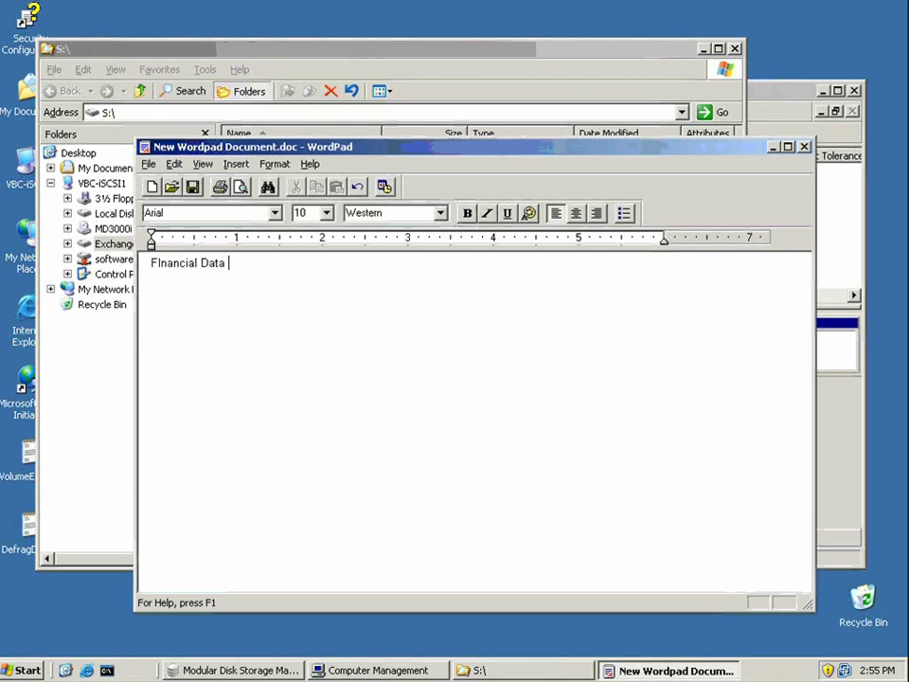
type(" Monday $$$")
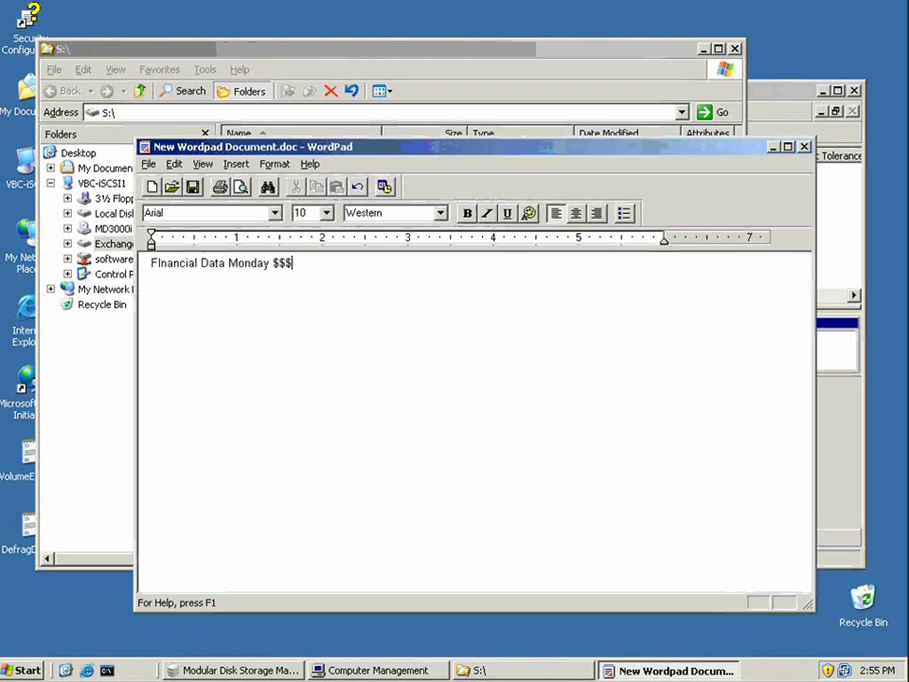
type("$$$$$$$$$$$$$$")
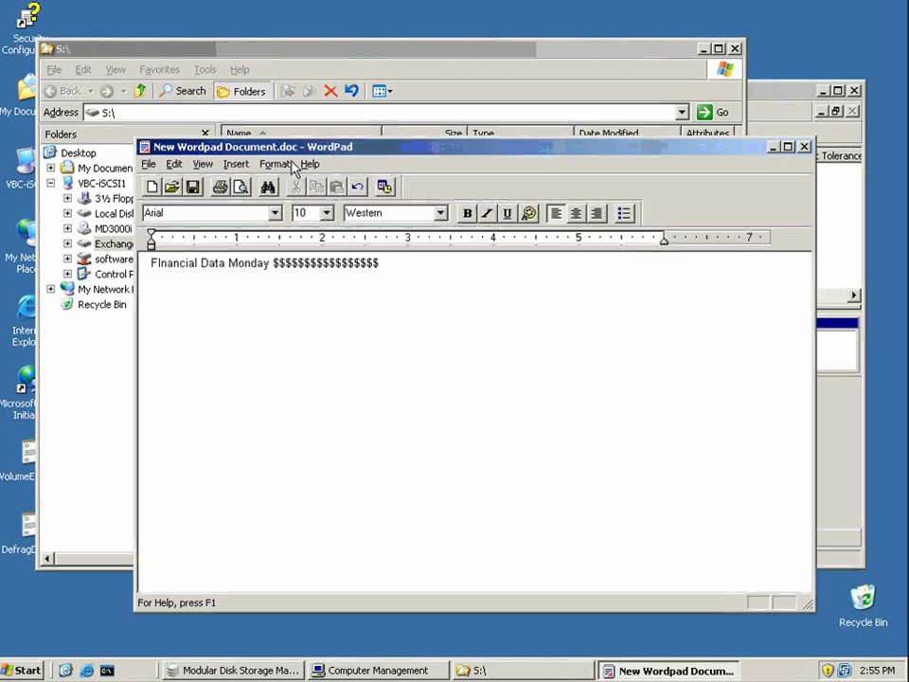
left_click(194, 188)
left_click(805, 149)
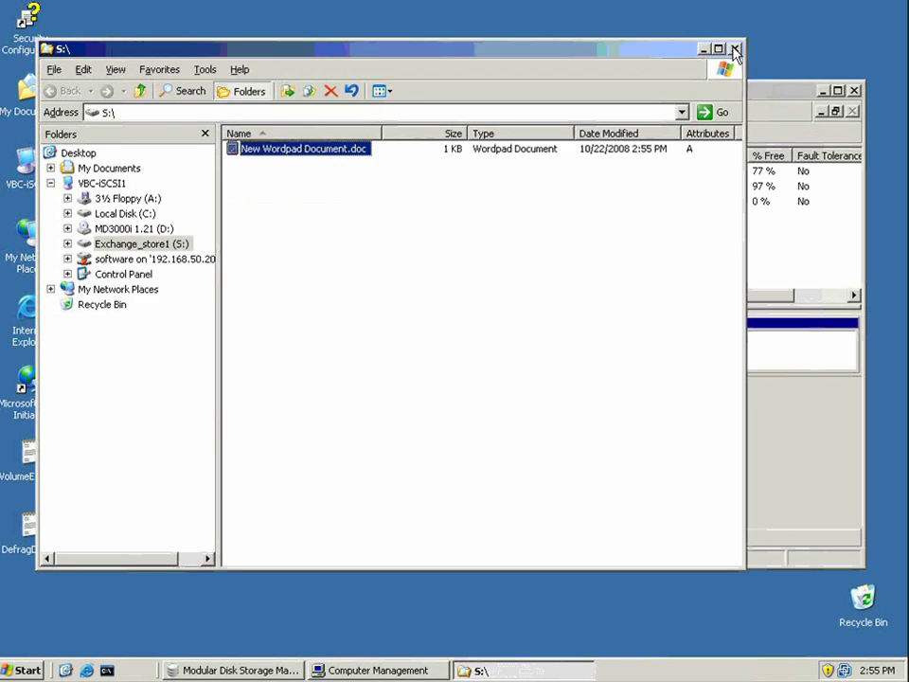
Close Explorer and Computer Management, restore Storage Manager, and show the DellMD3000i Summary page
left_click(735, 49)
left_click(854, 91)
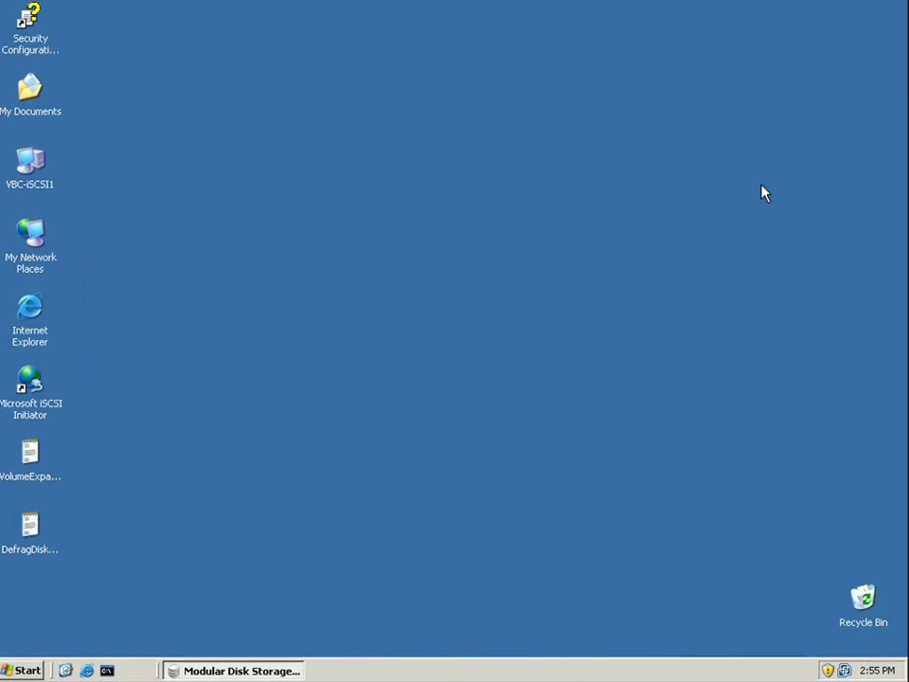
left_click(263, 672)
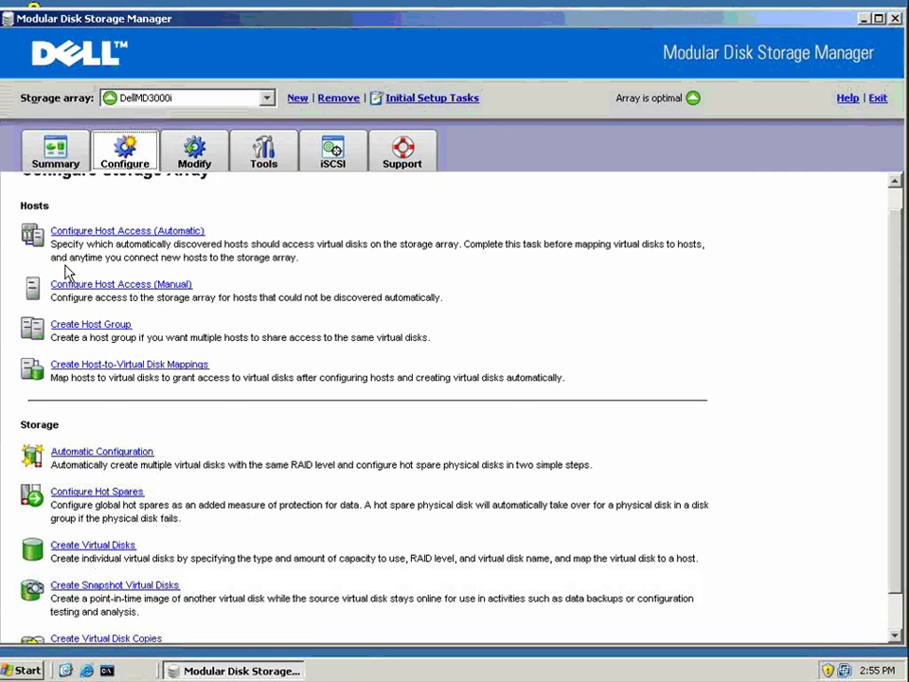
left_click(59, 152)
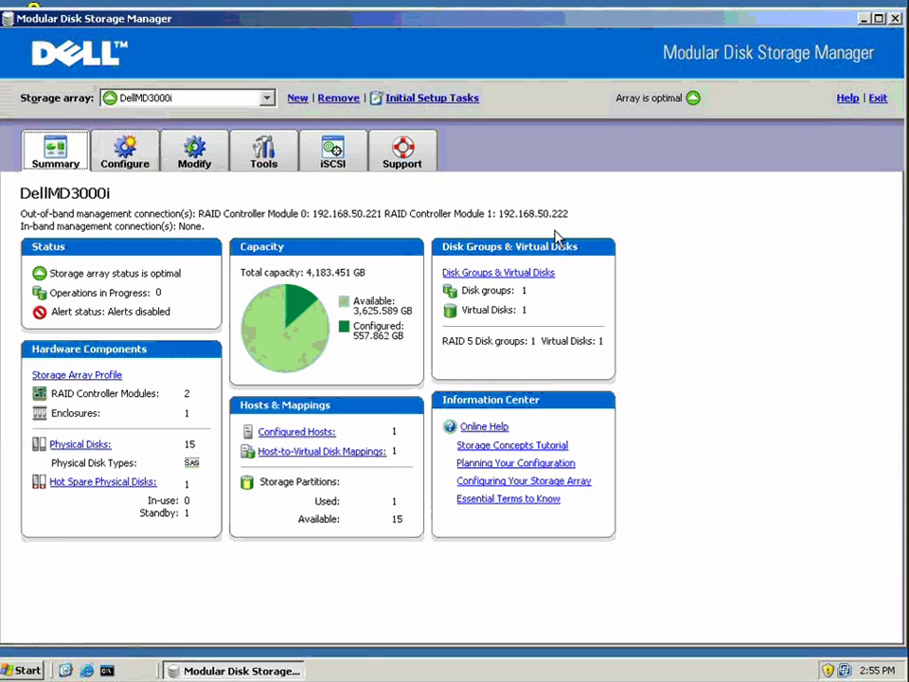